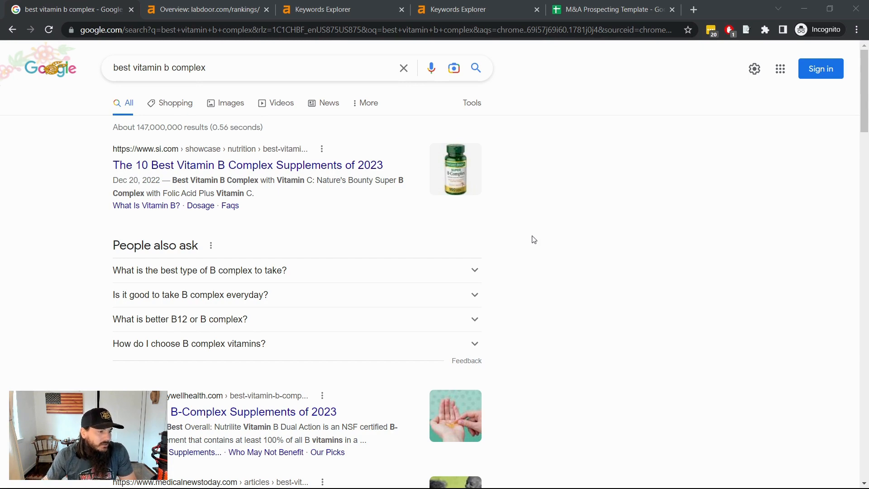
- Review the Google results for "best vitamin b complex" and open Labdoor's Top 10 B-Complex Supplements page in a new tab
scroll(543, 267, "down", 6)
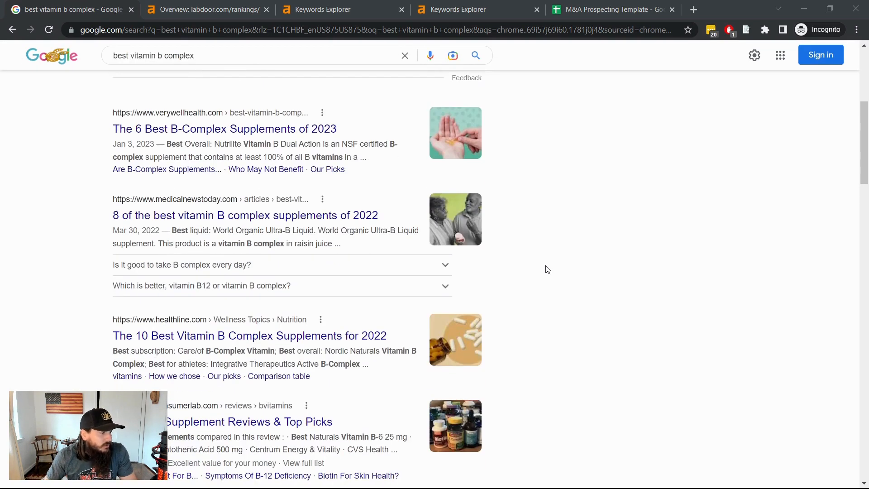
scroll(548, 270, "down", 3)
scroll(548, 270, "down", 3)
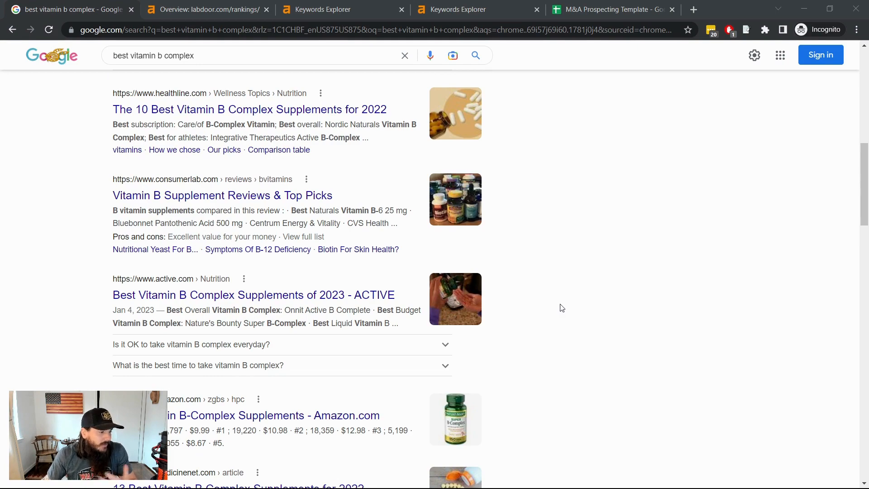
scroll(561, 307, "down", 4)
scroll(538, 289, "up", 4)
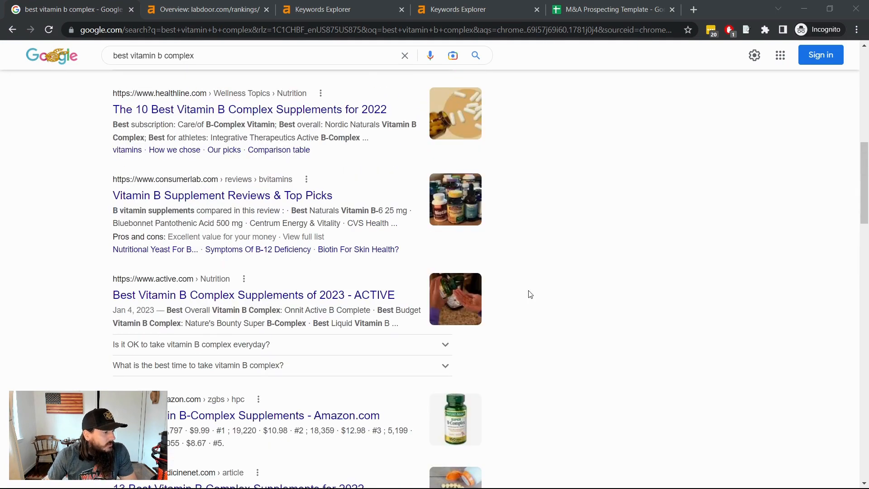
scroll(601, 323, "down", 6)
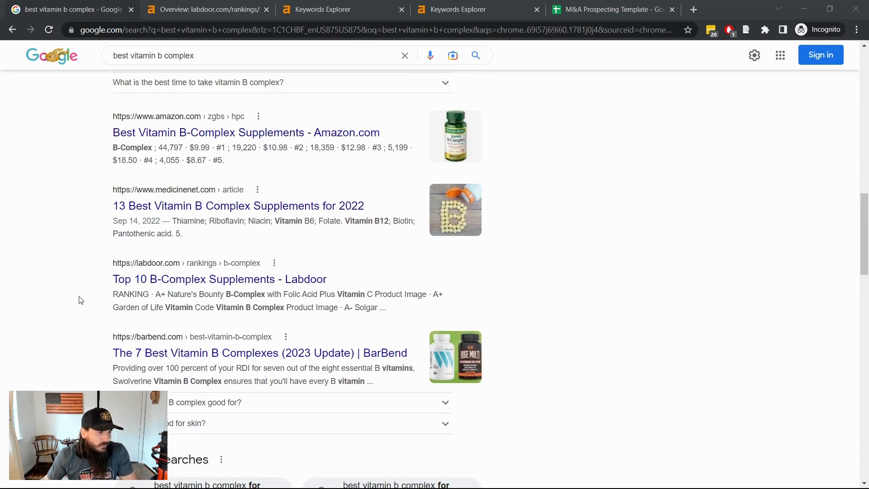
left_click(165, 285, "ctrl")
left_click(186, 8)
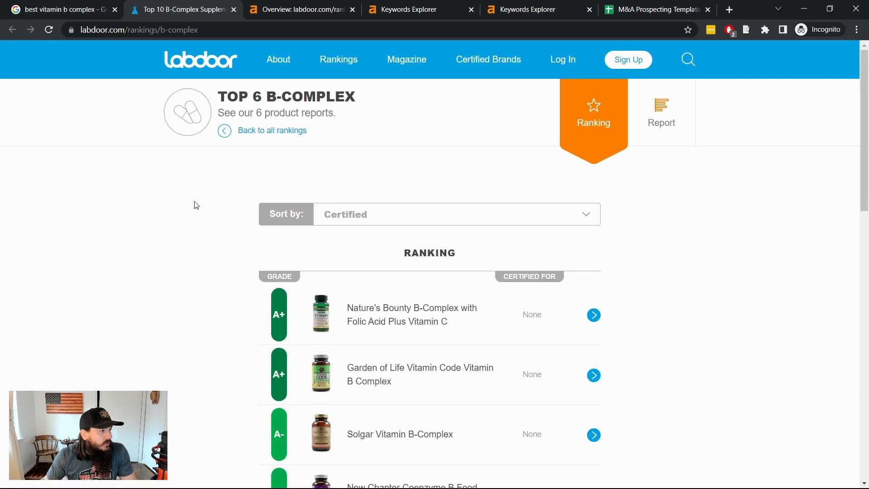
- Open Labdoor's overview of all supplement ranking categories and check its URL path
left_click(339, 59)
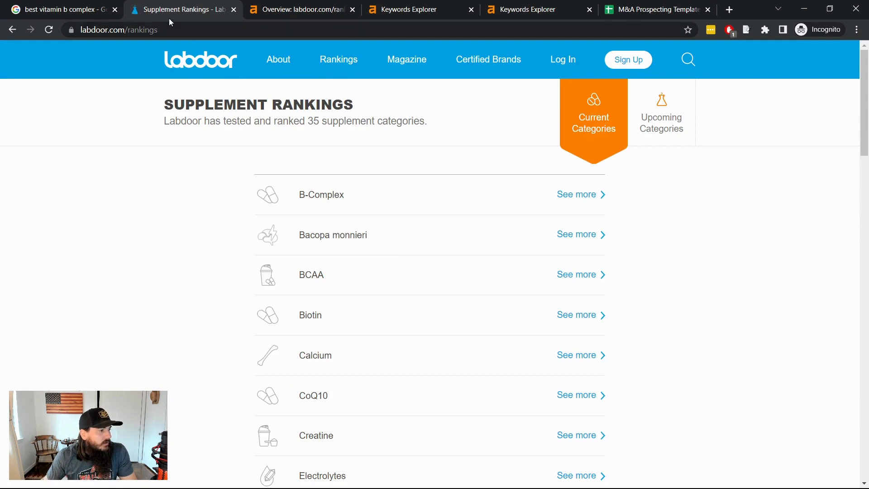
left_click(171, 30)
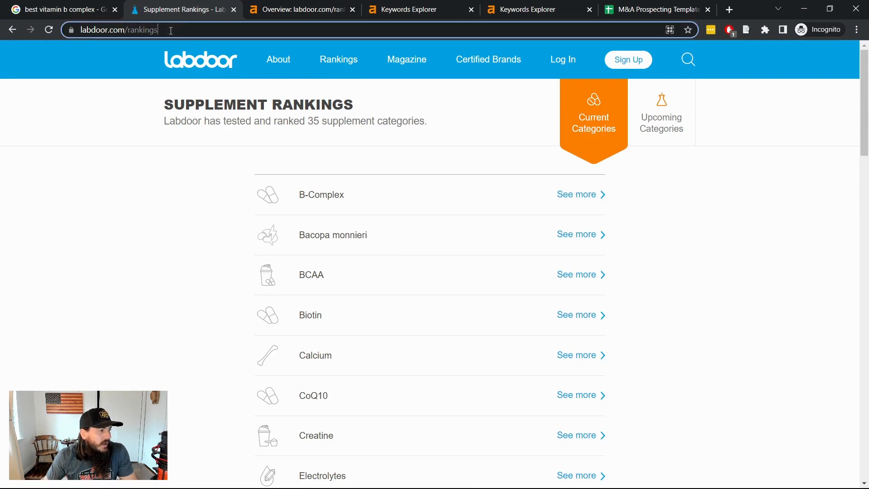
left_click(106, 222)
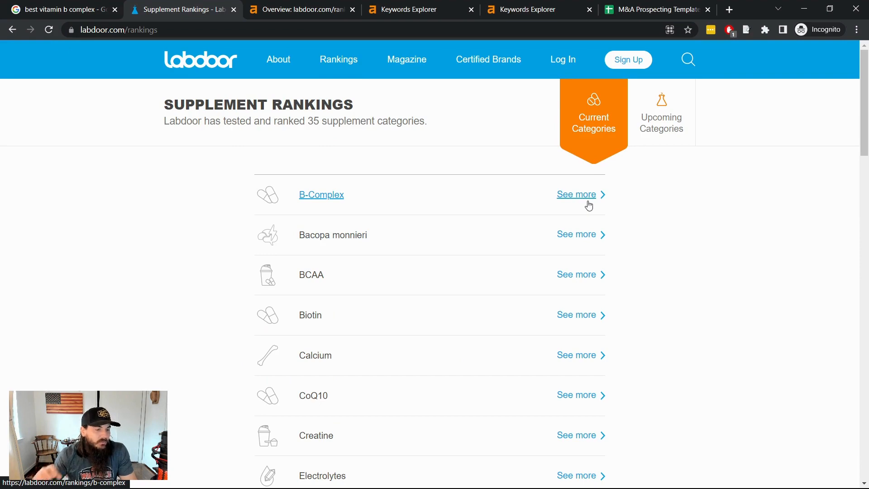
- In Ahrefs, show the organic keywords for labdoor.com/rankings/ and filter them to keywords containing the phrase "best"
left_click(302, 14)
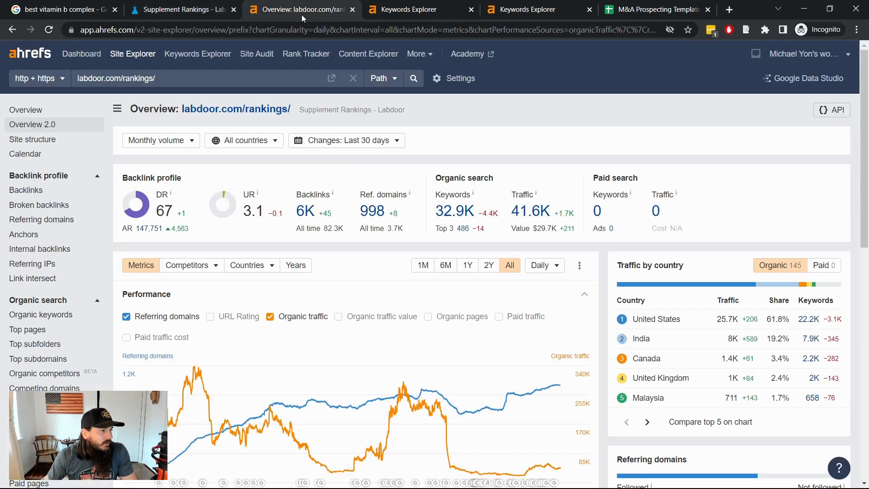
left_click(34, 314)
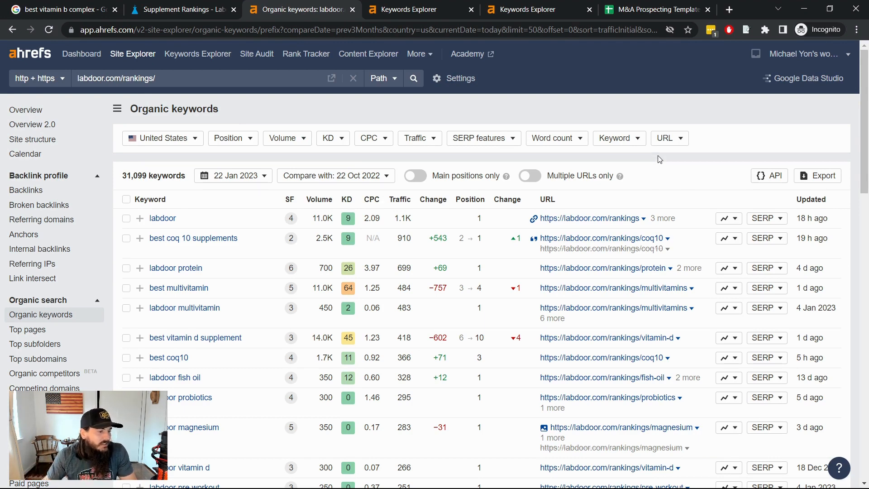
left_click(625, 139)
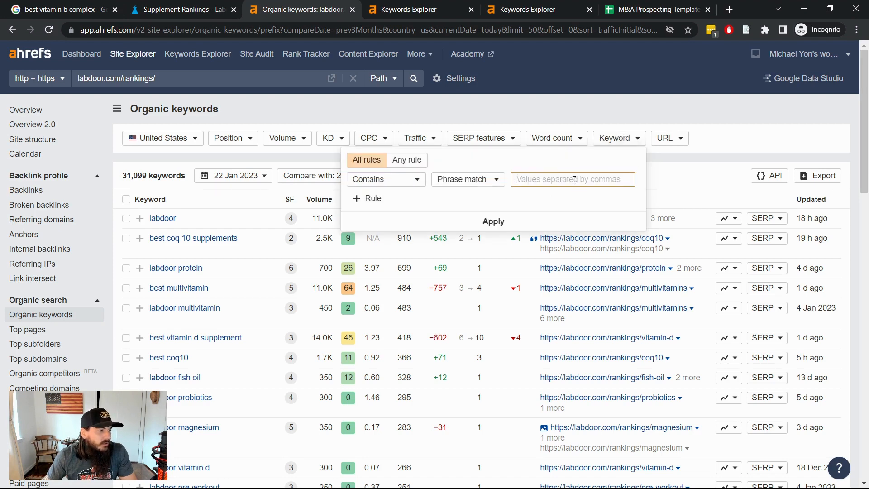
type("best")
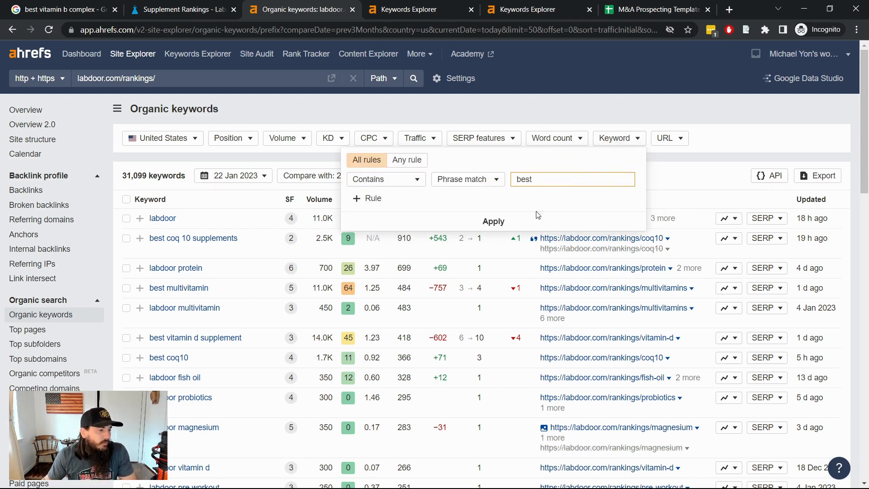
left_click(429, 228)
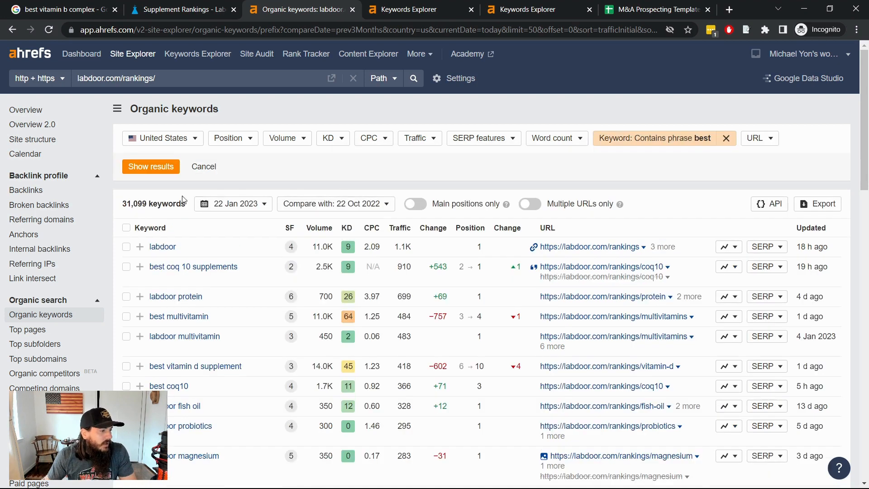
left_click(144, 165)
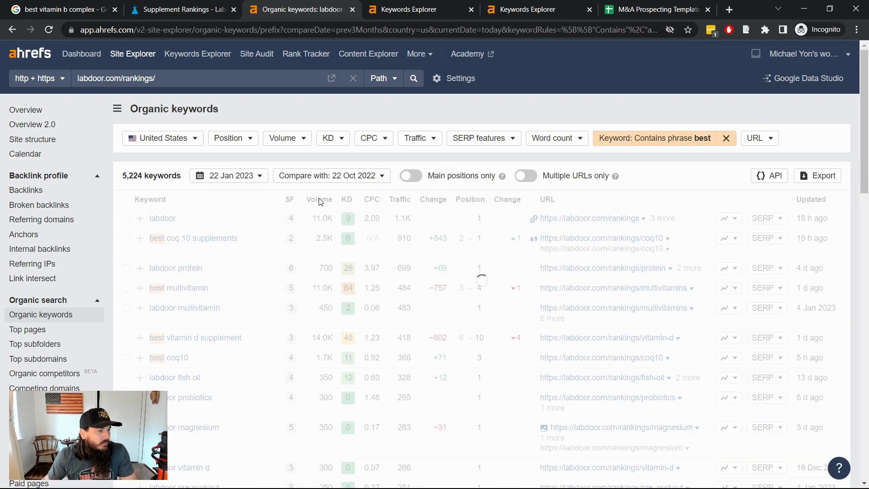
- Sort the filtered organic keywords by volume and select all keywords on the first results page
left_click(321, 200)
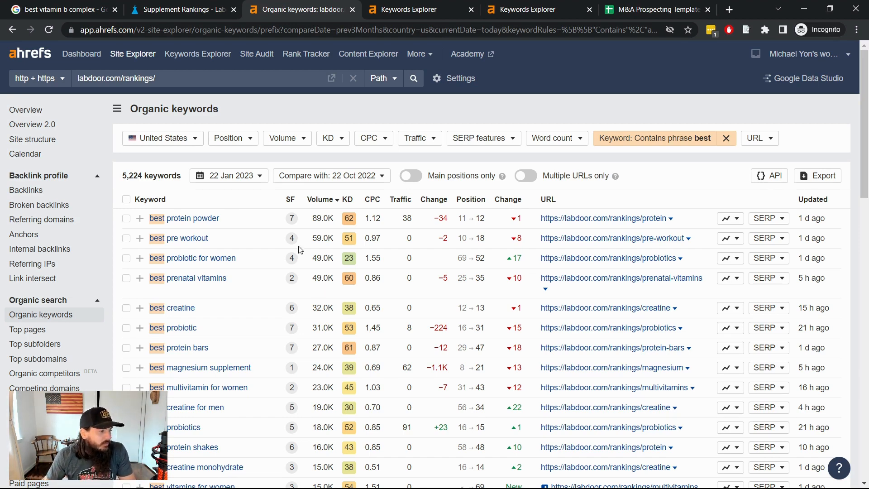
left_click(127, 199)
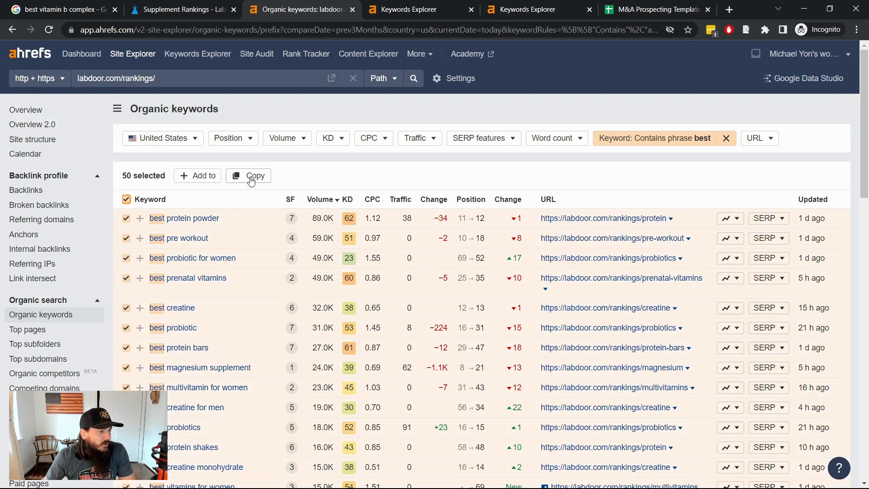
scroll(230, 281, "down", 20)
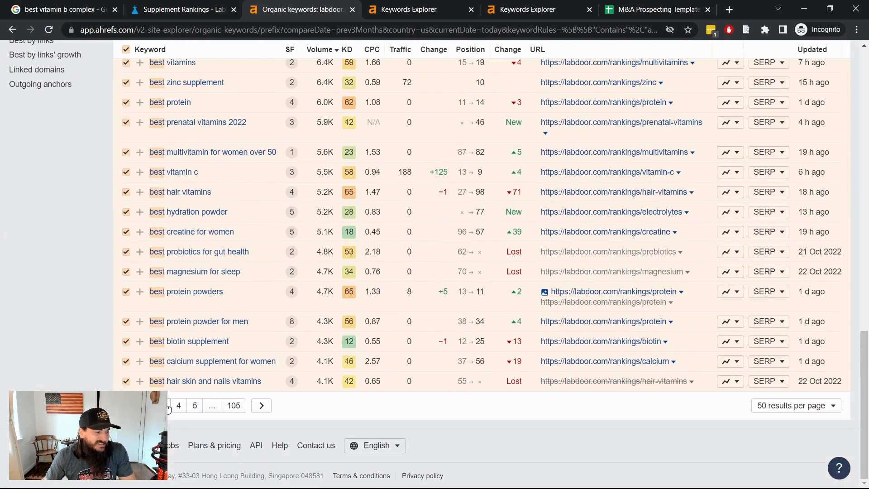
scroll(191, 340, "up", 20)
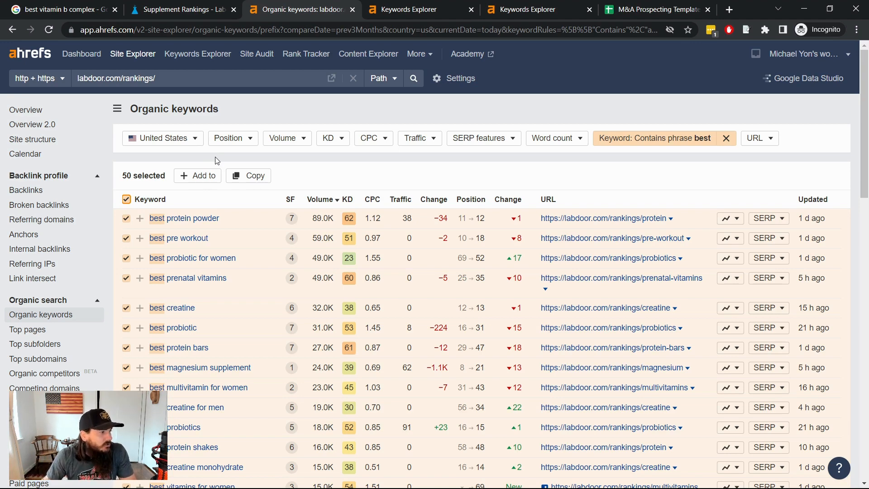
- Open the traffic share by domains report for the prepared list of "best" supplement keywords in Keywords Explorer
left_click(411, 11)
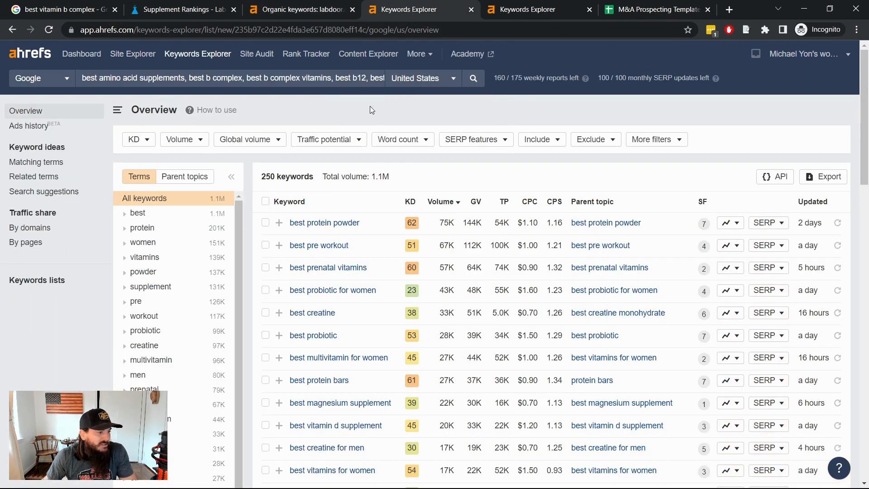
left_click(293, 13)
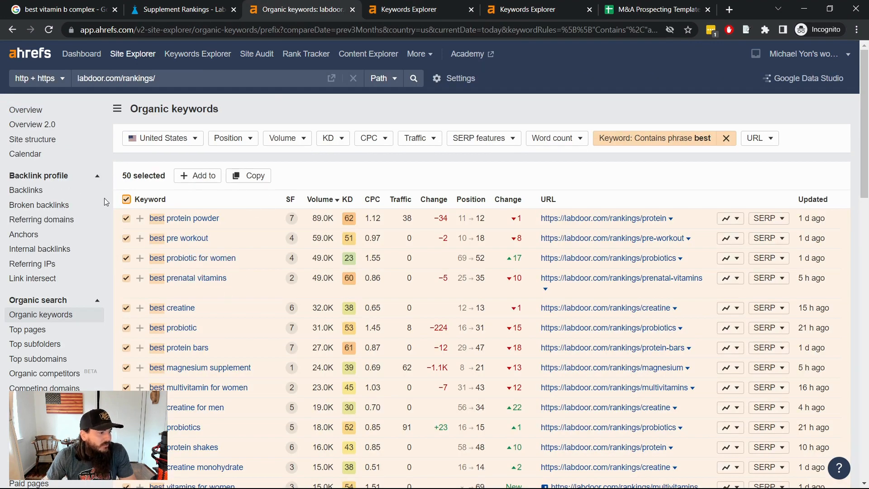
left_click(436, 11)
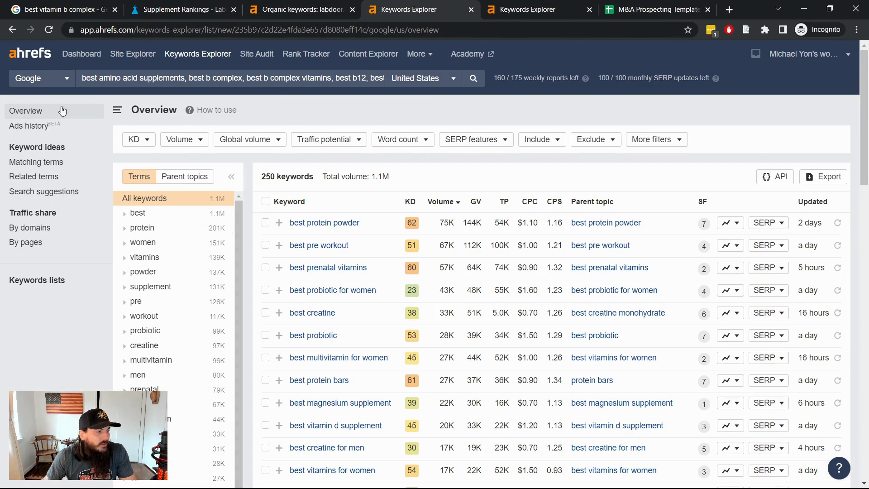
left_click(43, 233)
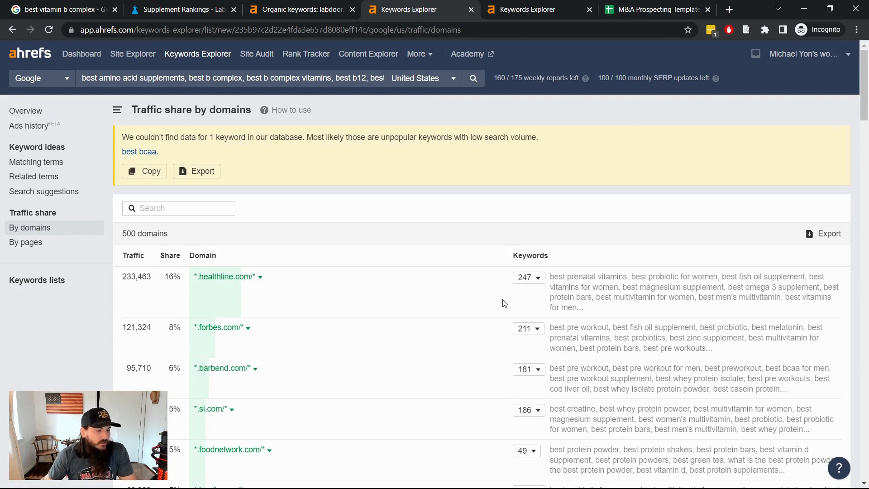
- Examine the domains sharing traffic for the supplement keywords, from the largest sites down to smaller niche sites
scroll(410, 274, "down", 4)
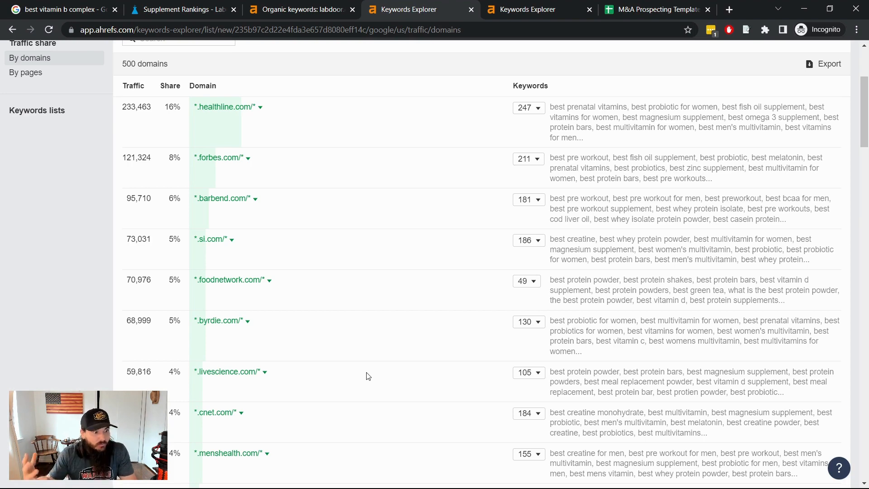
scroll(355, 381, "down", 9)
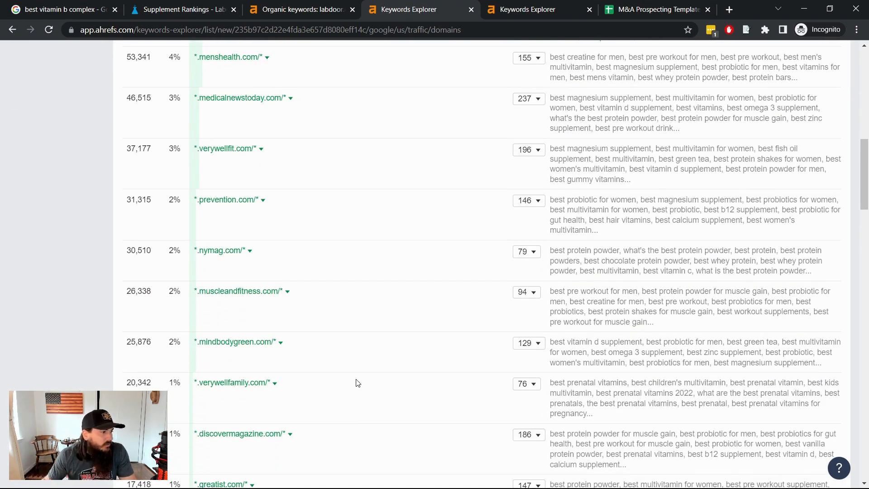
scroll(356, 382, "up", 9)
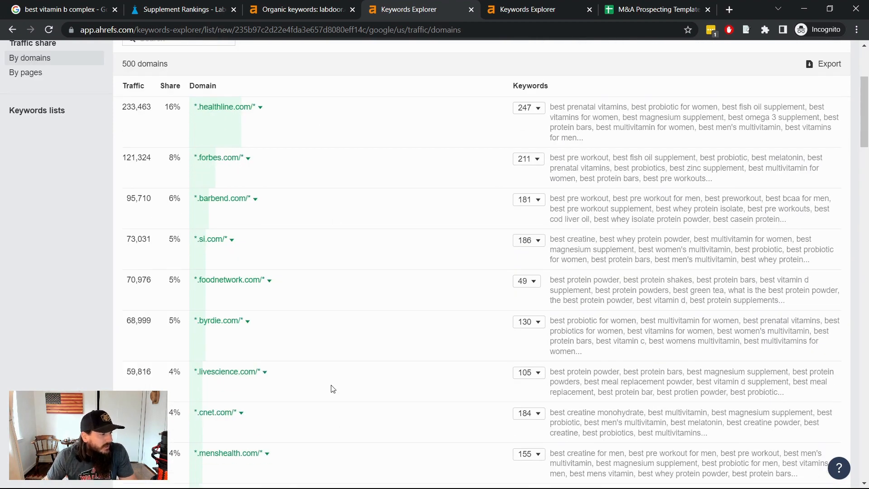
scroll(330, 388, "down", 4)
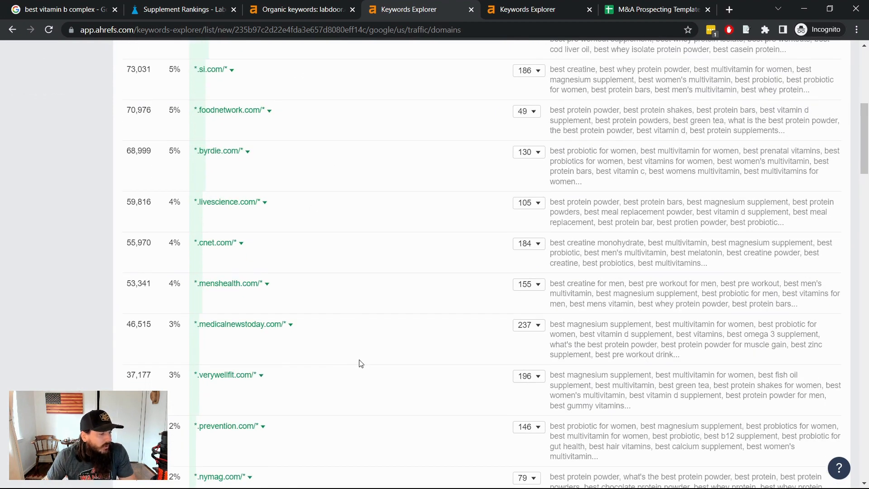
scroll(361, 363, "down", 3)
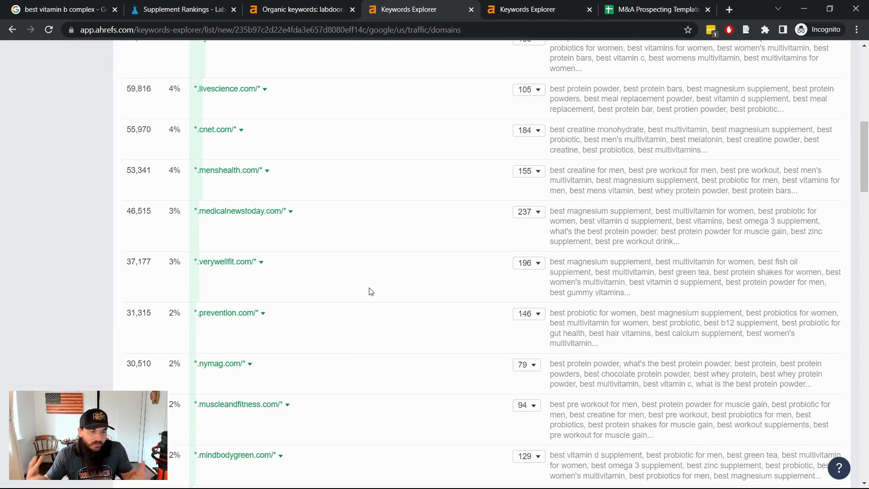
scroll(370, 291, "down", 3)
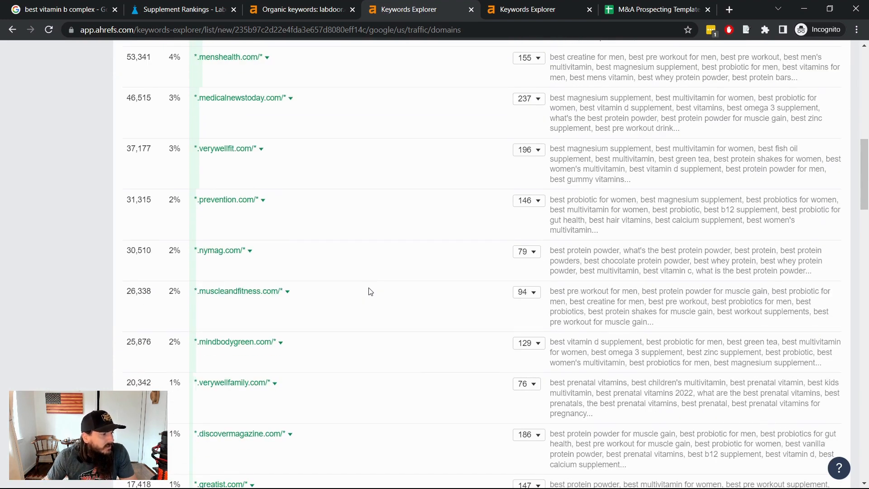
scroll(370, 308, "down", 3)
scroll(370, 307, "down", 3)
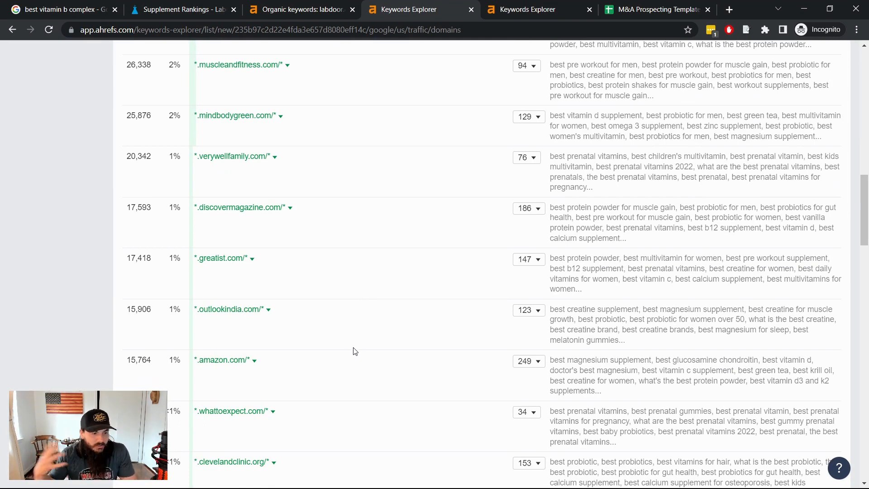
scroll(382, 340, "down", 4)
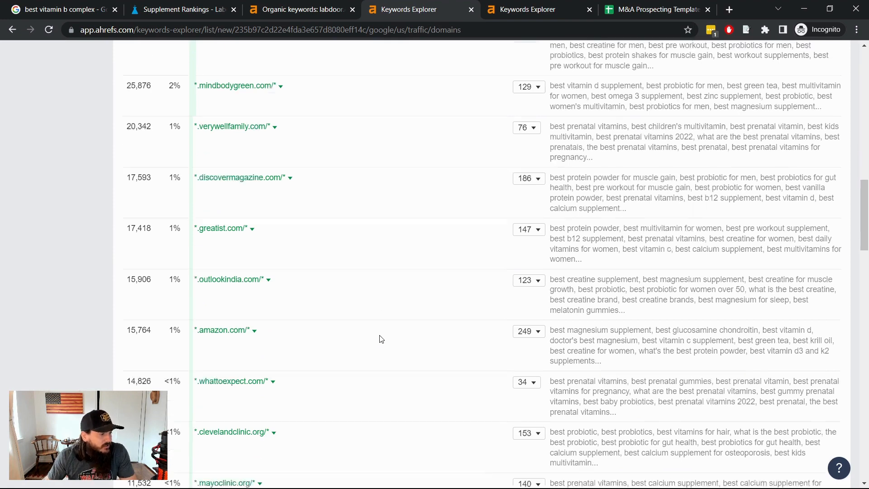
scroll(381, 341, "down", 5)
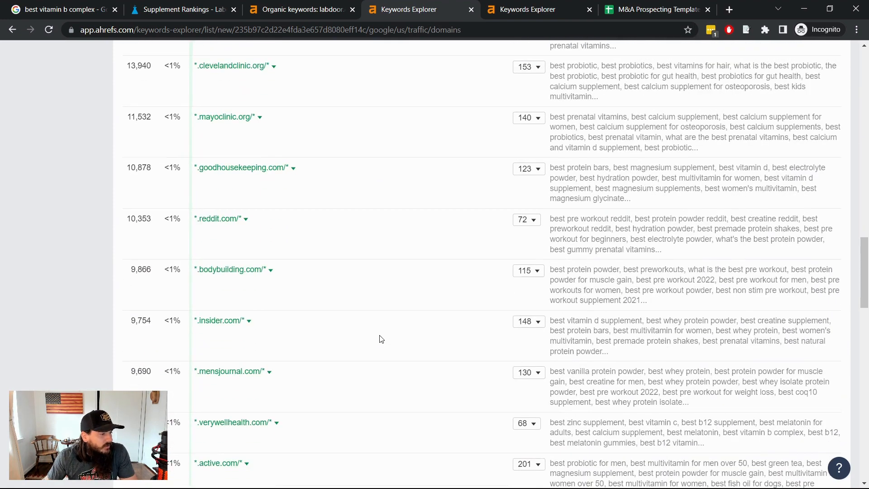
scroll(409, 369, "down", 2)
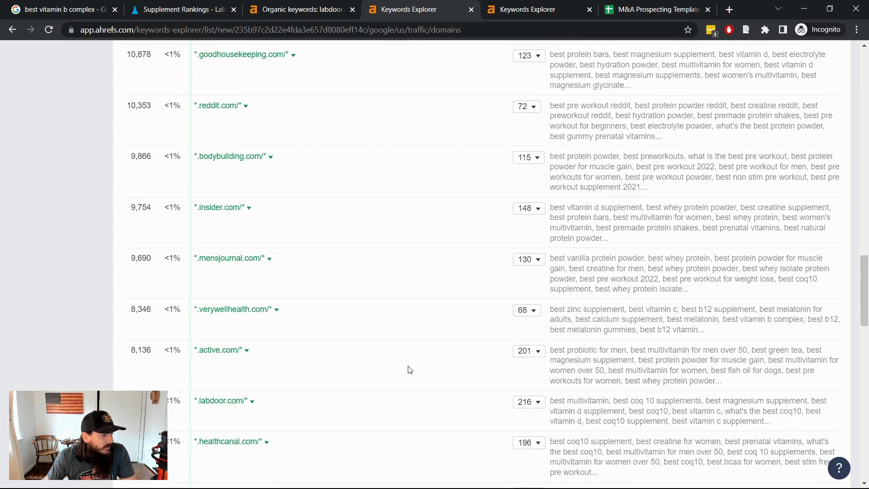
scroll(409, 369, "down", 3)
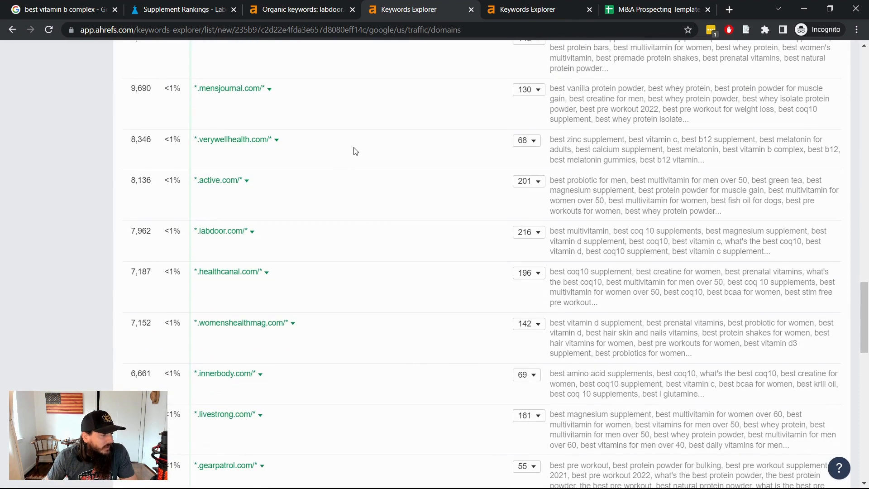
scroll(325, 332, "down", 3)
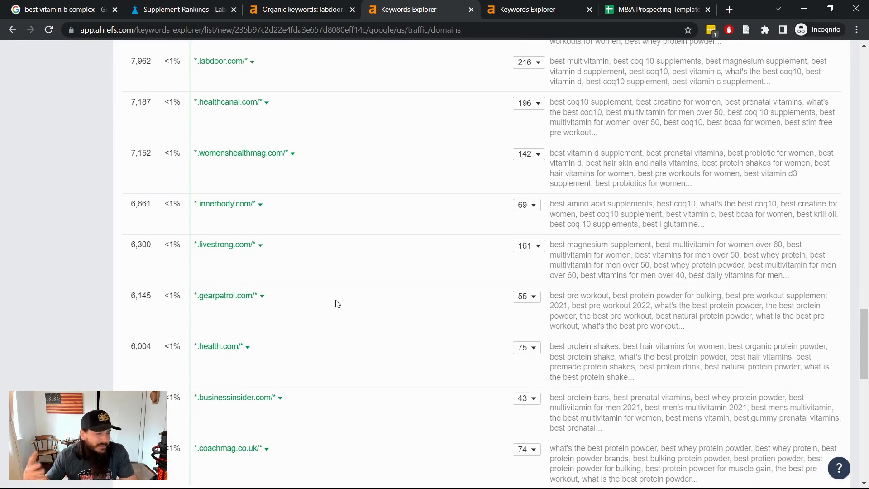
scroll(337, 304, "down", 4)
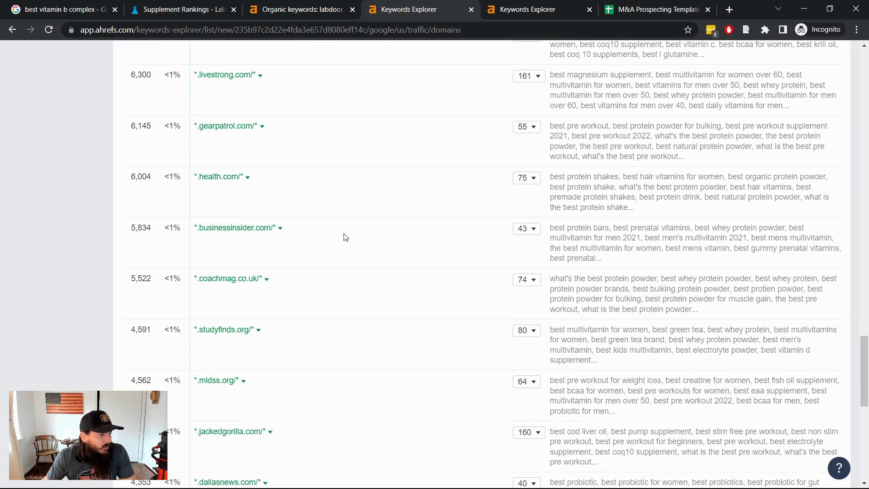
- Load more domains in the traffic share report and examine the smaller sites beyond the first 50
scroll(401, 342, "down", 1)
scroll(402, 343, "down", 1)
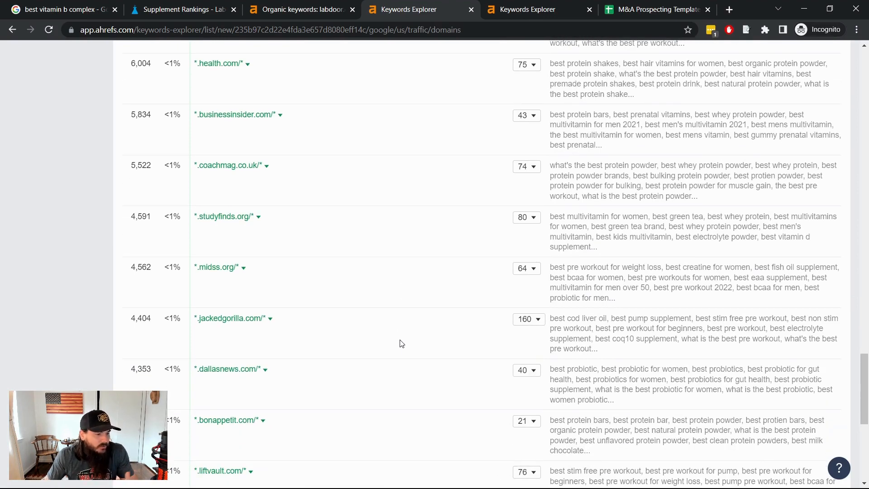
scroll(402, 343, "down", 6)
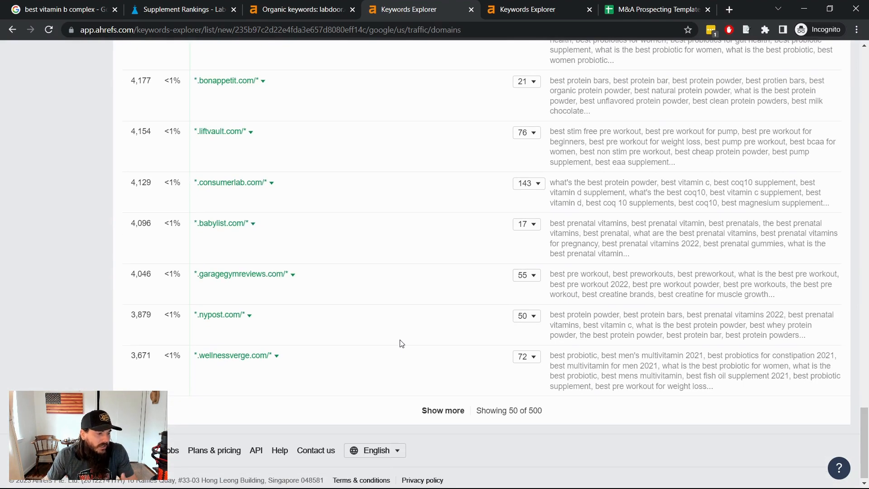
left_click(508, 412)
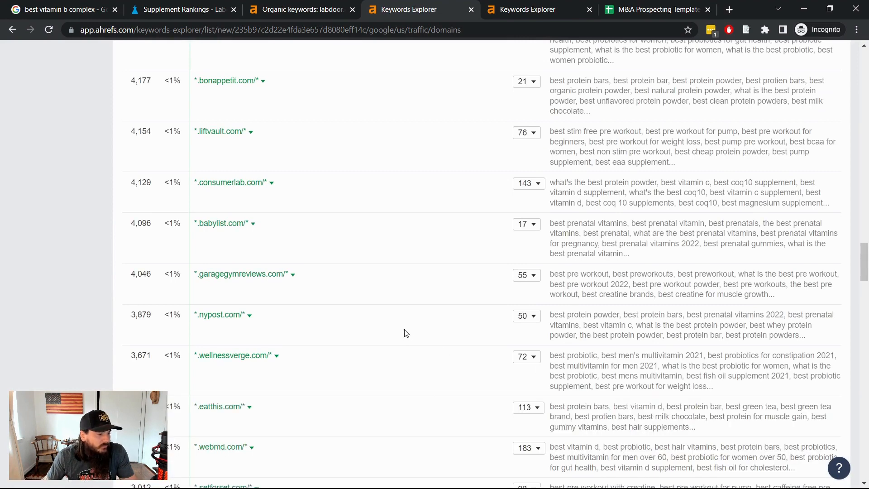
scroll(405, 333, "down", 8)
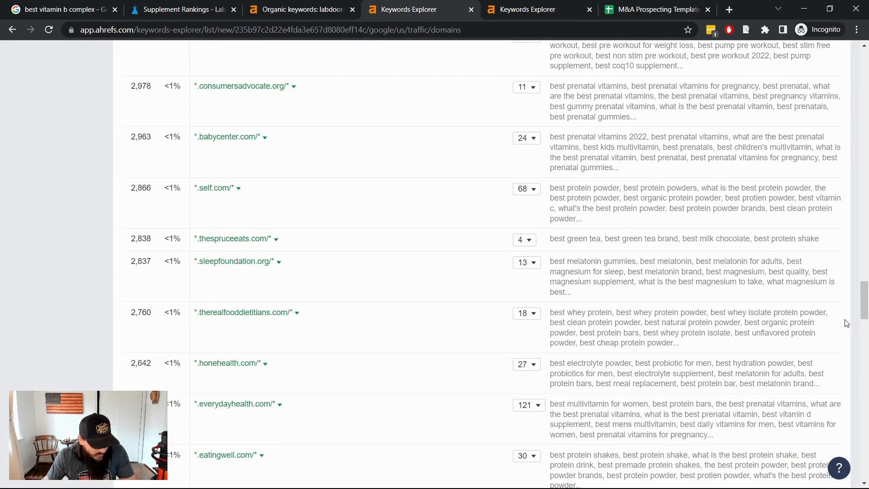
left_click_drag(864, 316, 857, 68)
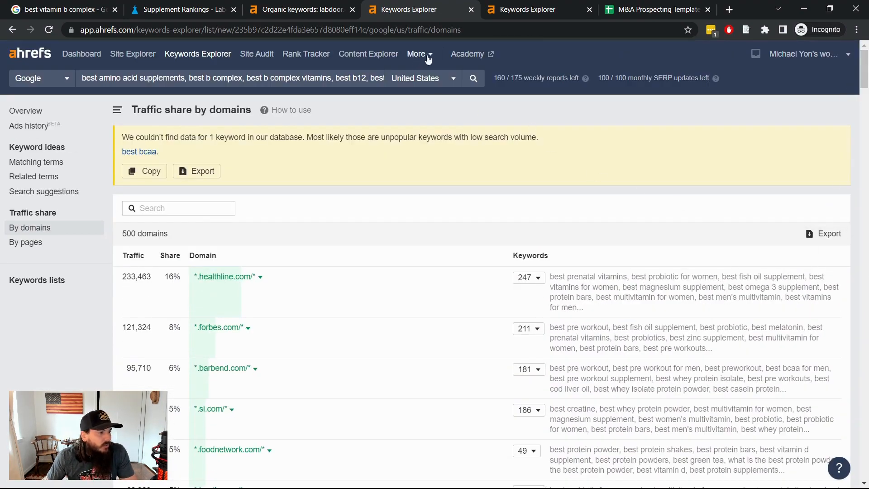
- Open Quick Batch Analysis in a new tab and check the Ahrefs Data sheet of the M&A Prospecting Template
mouse_move(413, 53)
middle_click(436, 105)
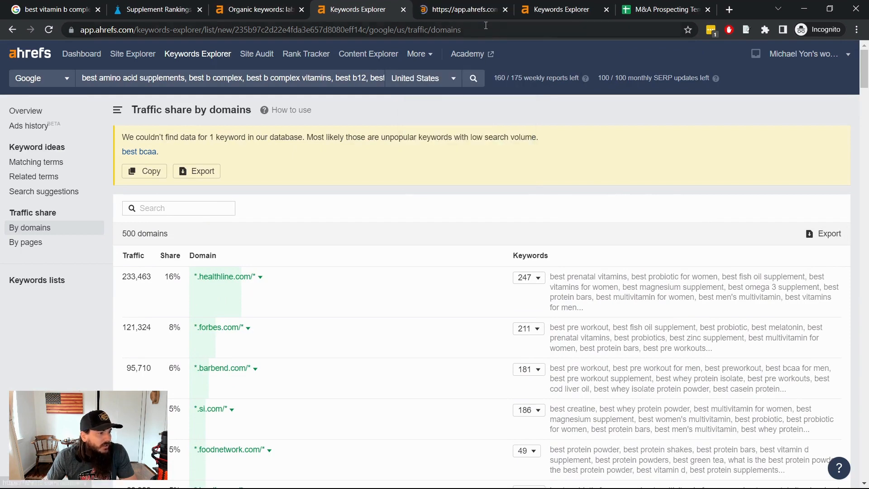
left_click(443, 9)
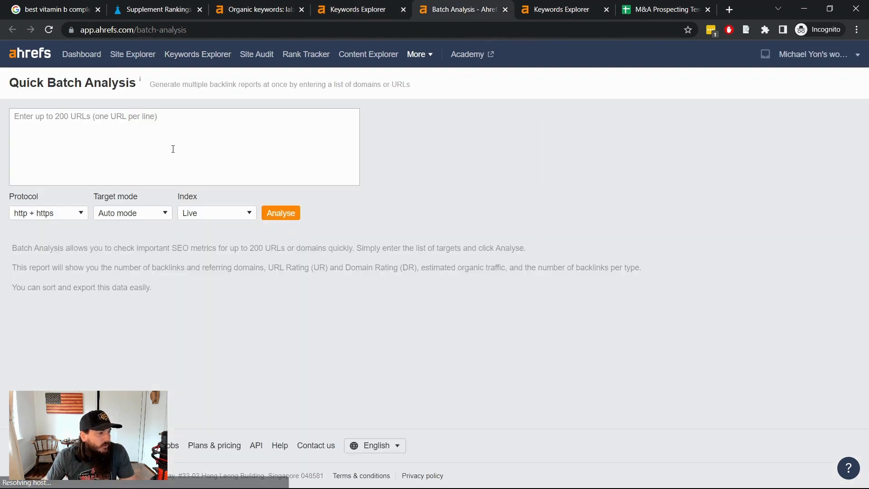
left_click(207, 154)
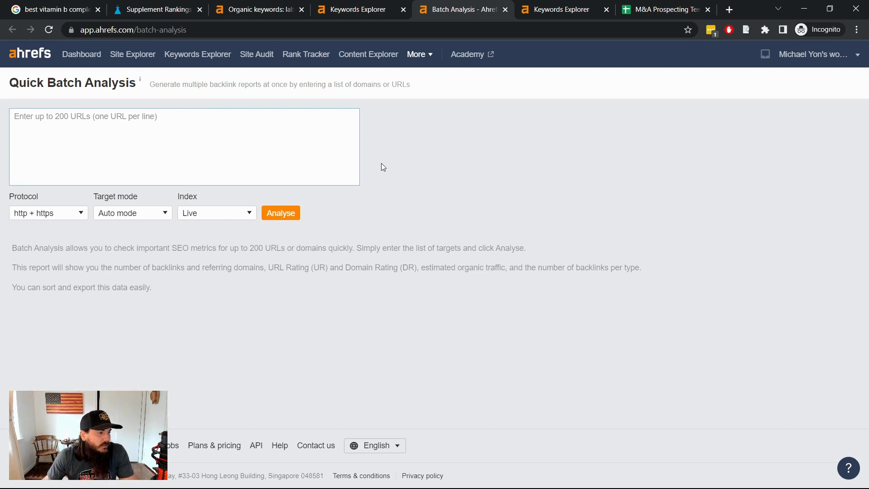
left_click(671, 11)
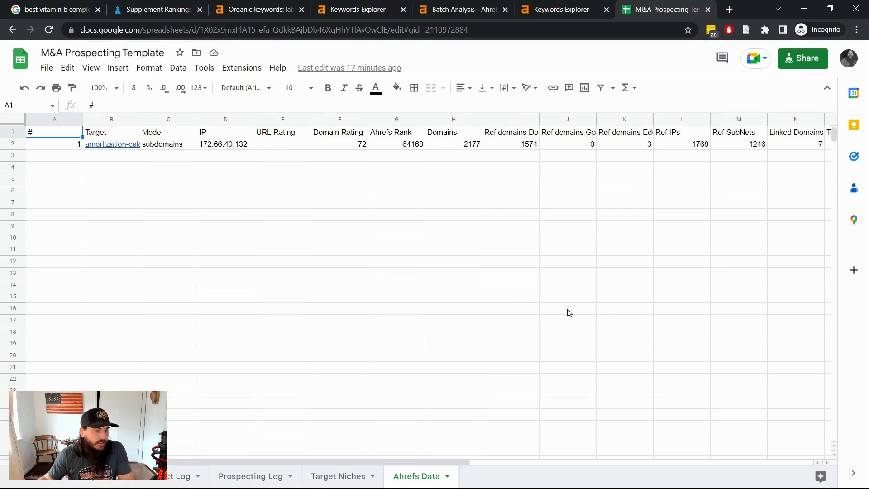
left_click(455, 10)
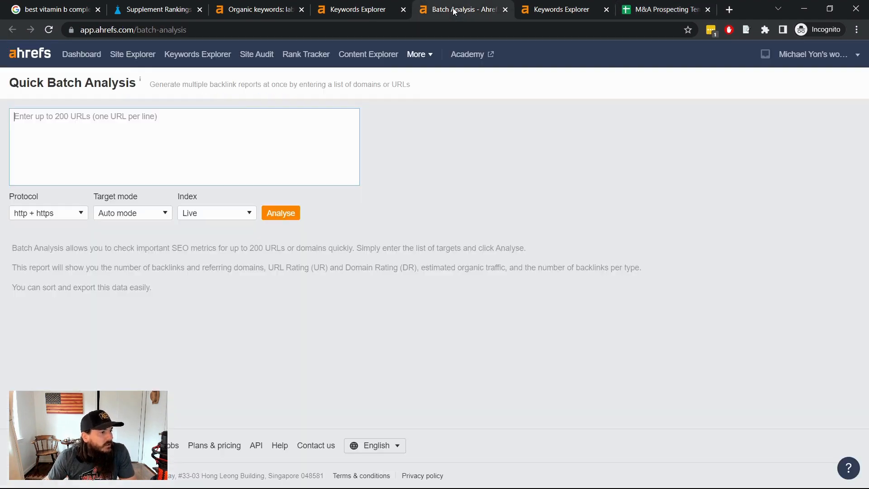
- Examine the traffic share by domains report from the largest publishers down to smaller niche sites for a candidate to review
left_click(357, 11)
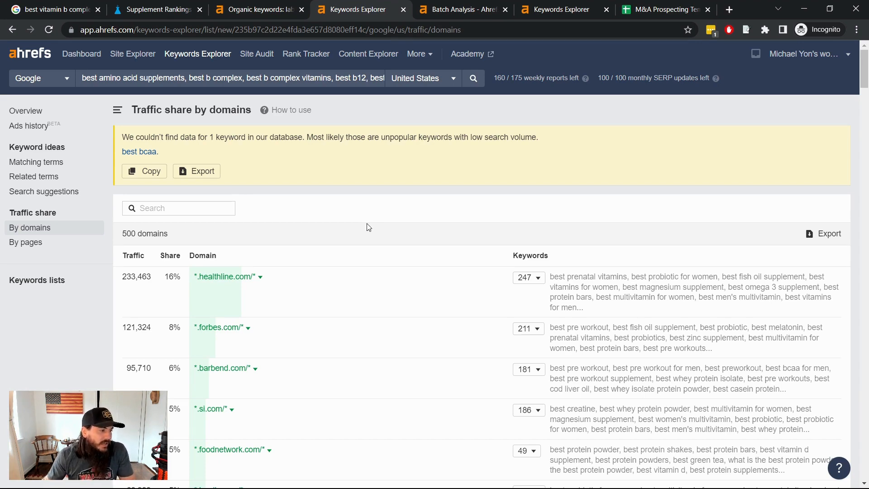
scroll(340, 320, "down", 3)
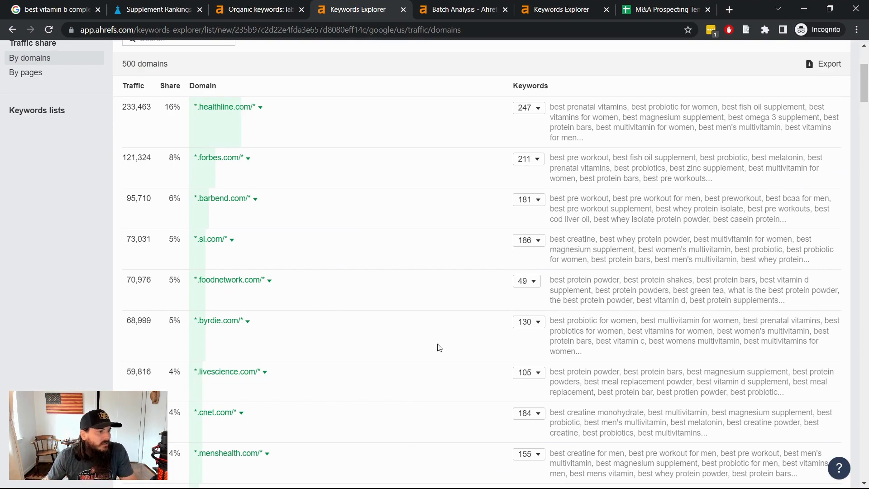
scroll(388, 282, "up", 4)
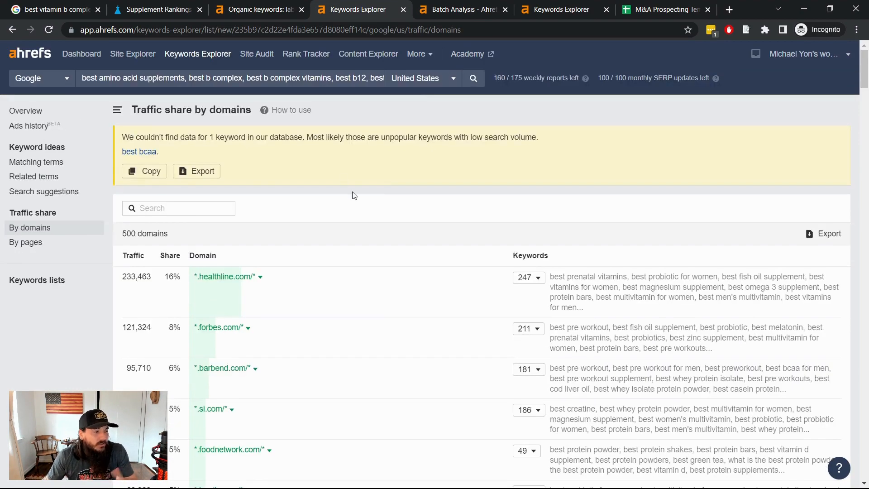
scroll(421, 201, "down", 18)
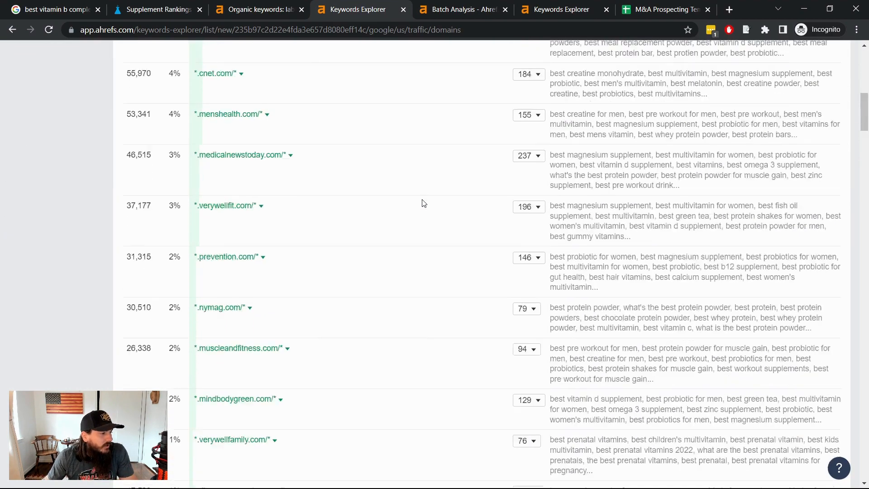
scroll(424, 203, "down", 10)
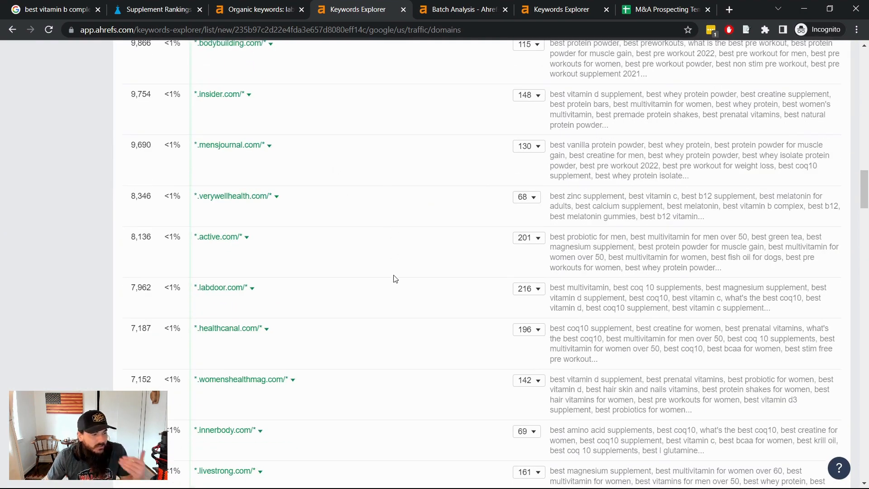
scroll(395, 278, "down", 3)
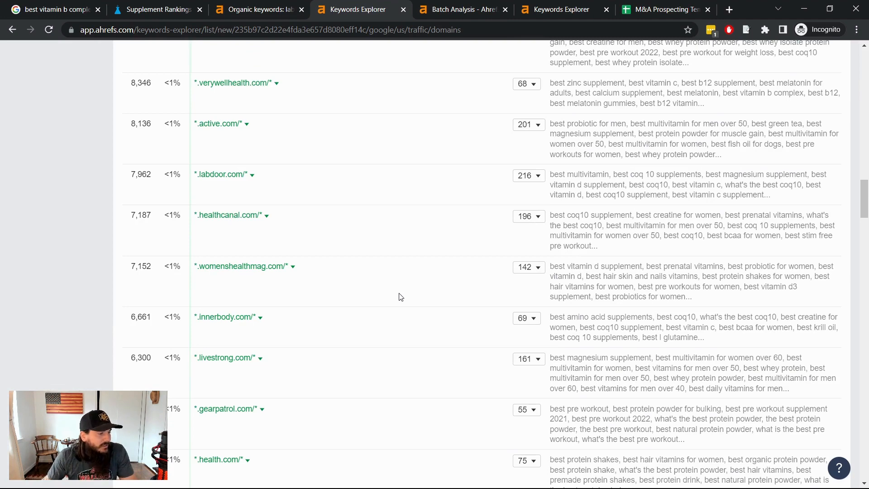
scroll(401, 296, "down", 3)
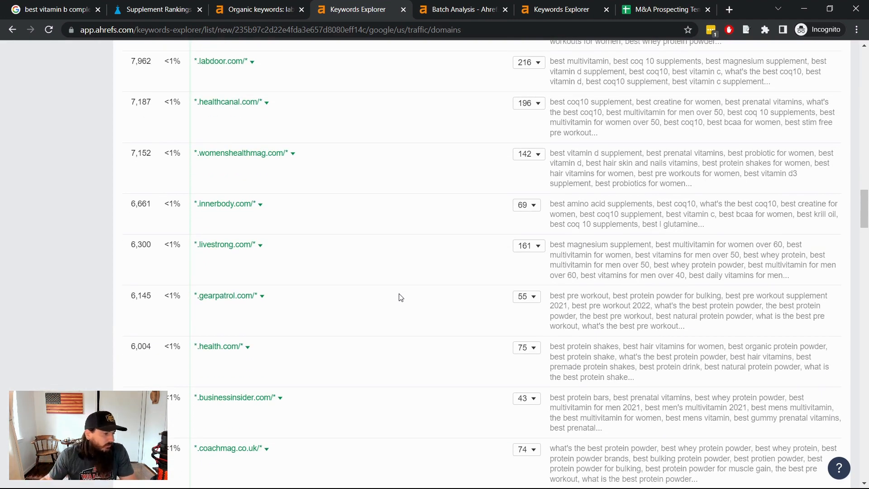
scroll(400, 297, "down", 8)
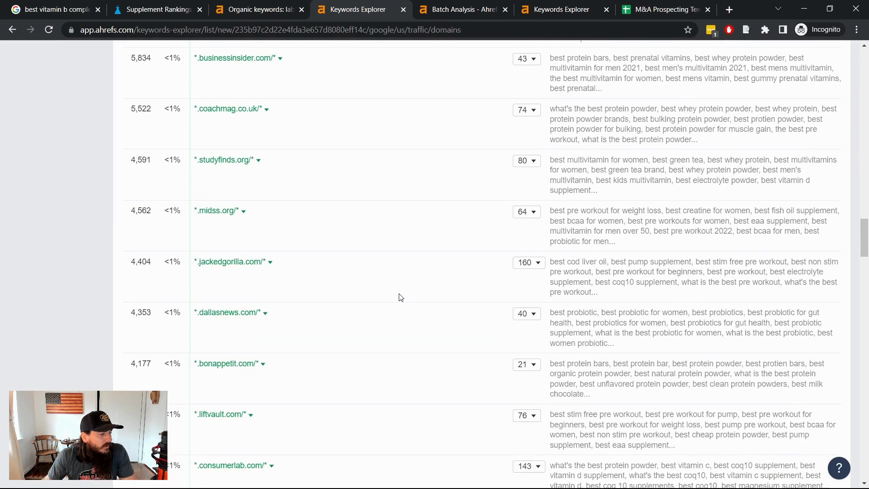
scroll(400, 297, "down", 3)
scroll(400, 297, "down", 9)
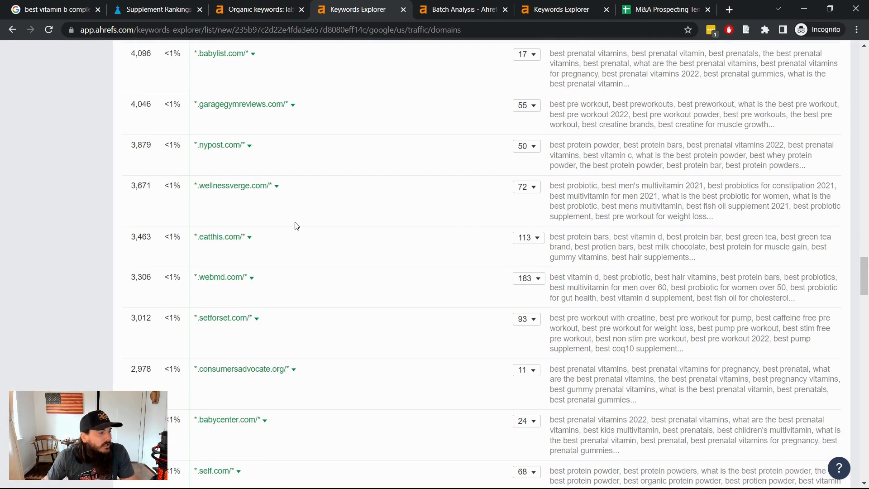
- Open the wellnessverge.com website from the domain list and look through its home page articles
left_click(244, 187)
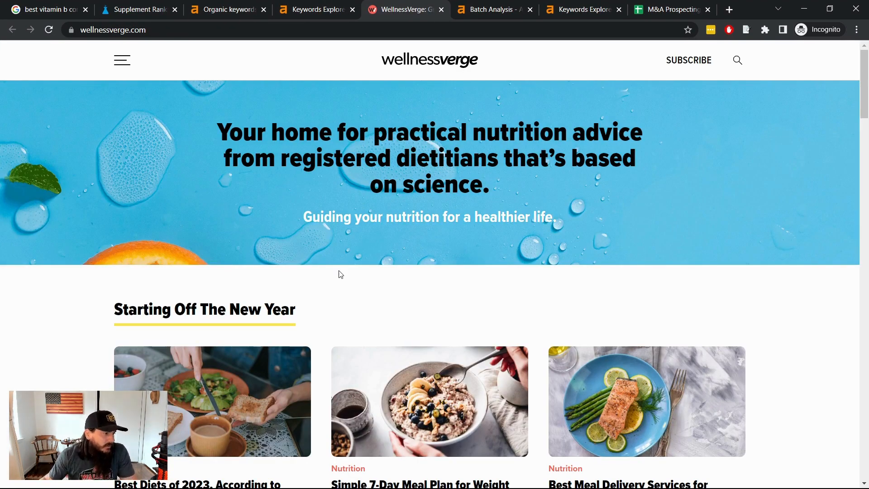
scroll(340, 274, "down", 4)
scroll(68, 329, "down", 6)
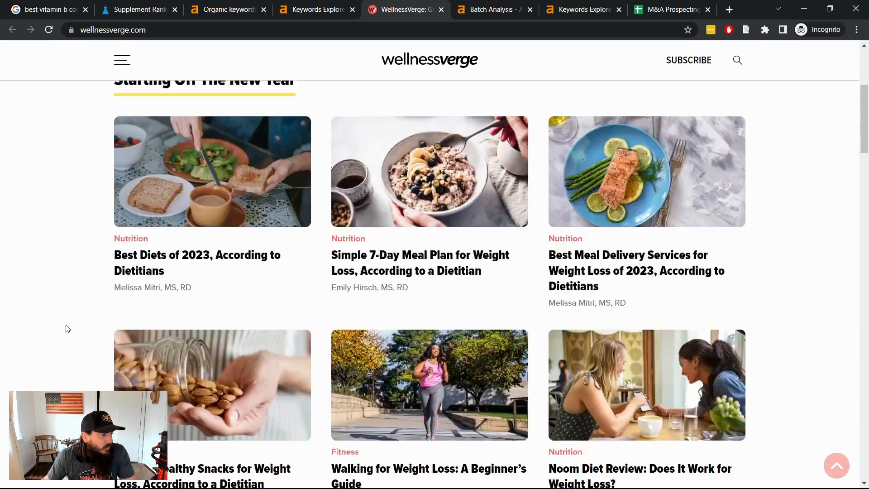
scroll(68, 329, "up", 10)
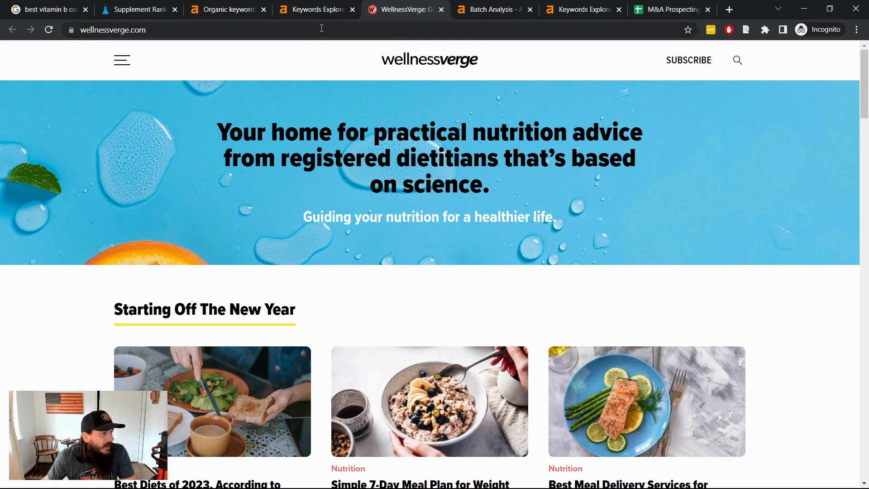
- Look up wellnessverge.com in Site Explorer using its copied address and examine its performance overview
left_click(483, 13)
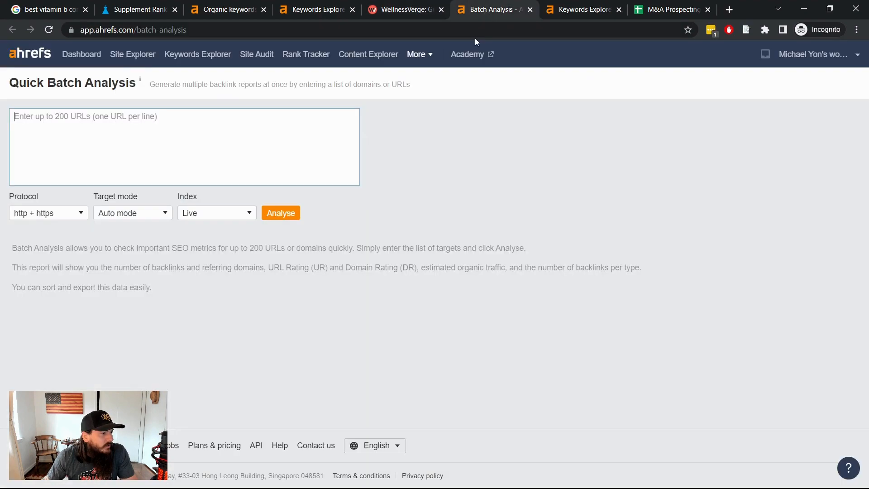
left_click(131, 54)
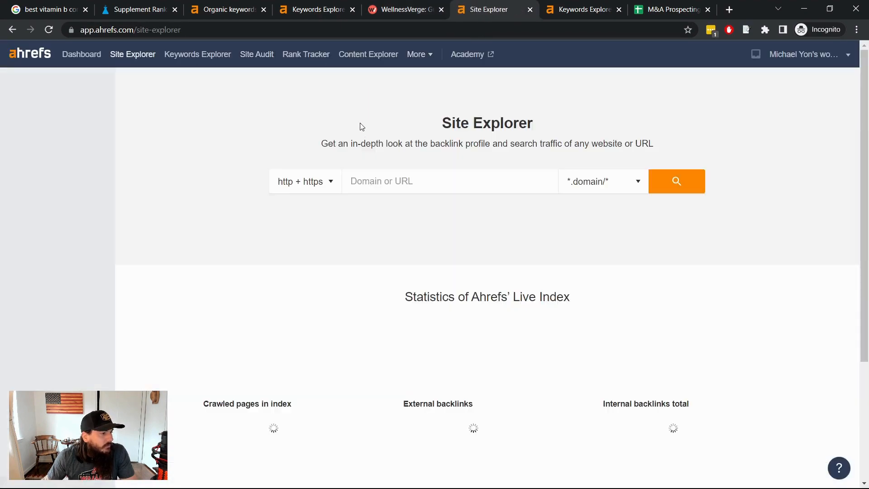
left_click(401, 13)
left_click(229, 24)
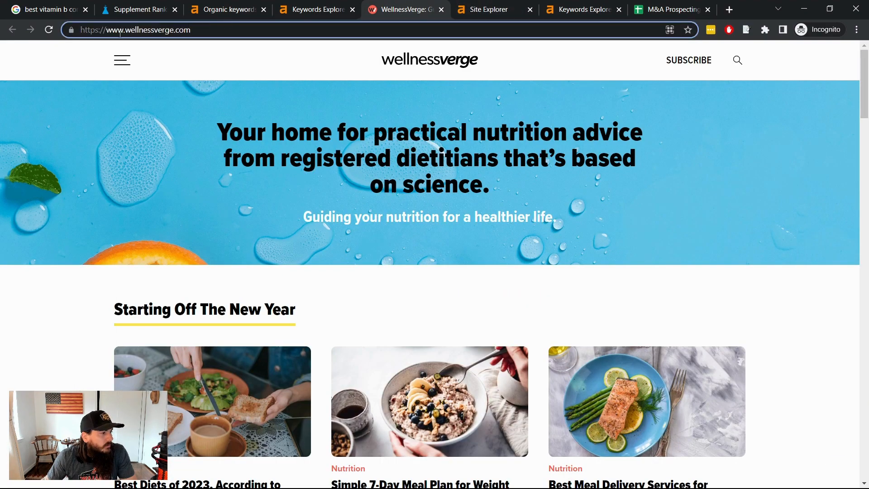
left_click_drag(126, 27, 311, 20)
key("ctrl+c")
left_click(495, 9)
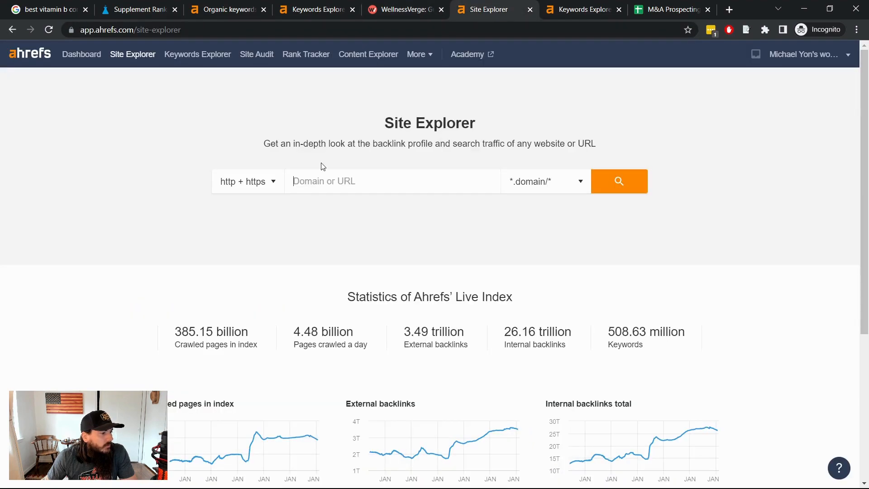
left_click(336, 188)
key("ctrl+v")
left_click(618, 181)
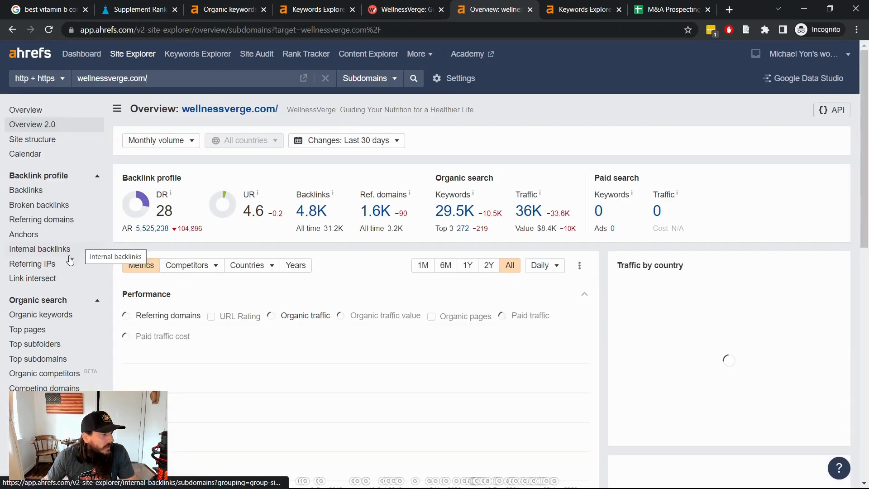
scroll(349, 317, "down", 4)
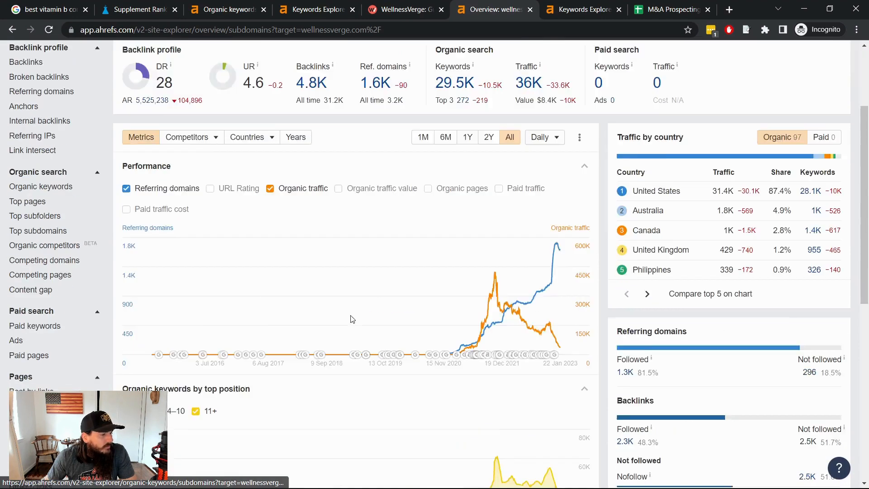
scroll(42, 235, "up", 4)
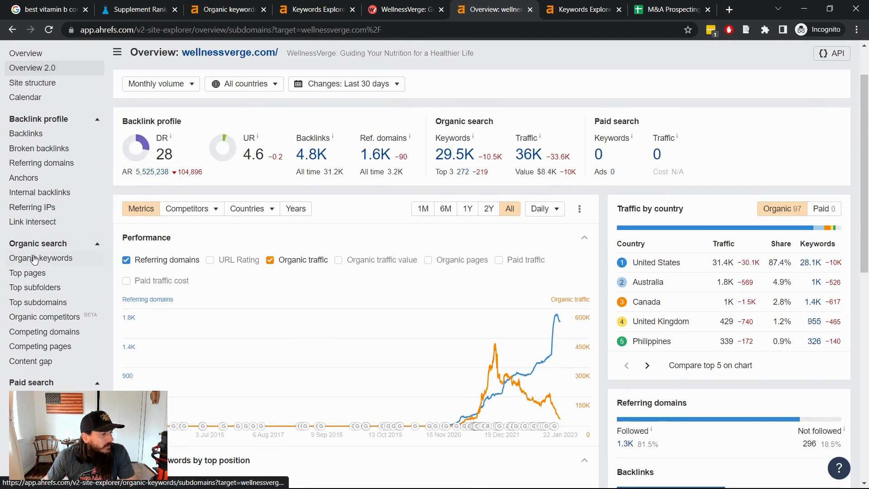
- Show wellnessverge.com's organic keywords containing the phrase "review" or "reviews", matching any of the terms, sorted by volume
left_click(43, 255)
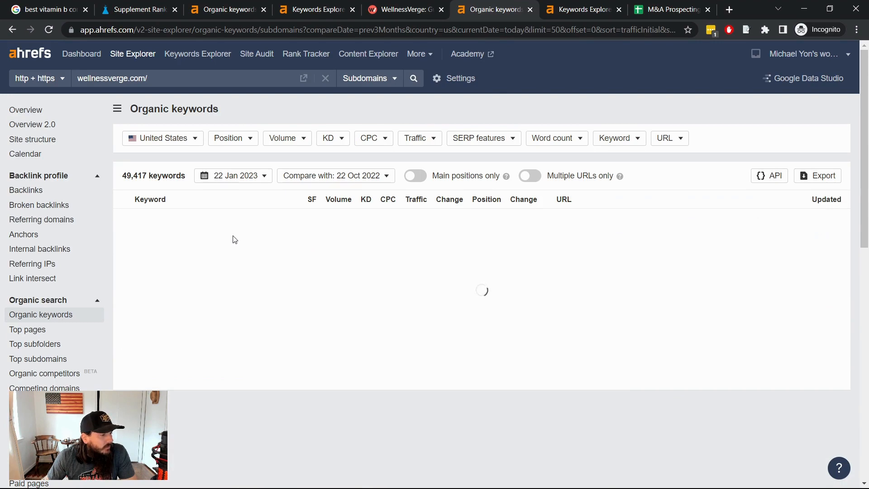
left_click(616, 139)
type("review, reviews")
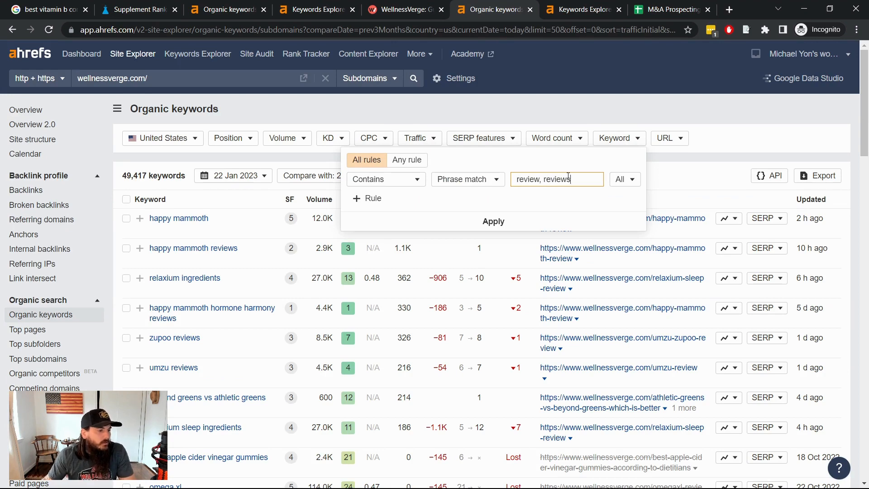
left_click(626, 179)
left_click(632, 211)
left_click(493, 221)
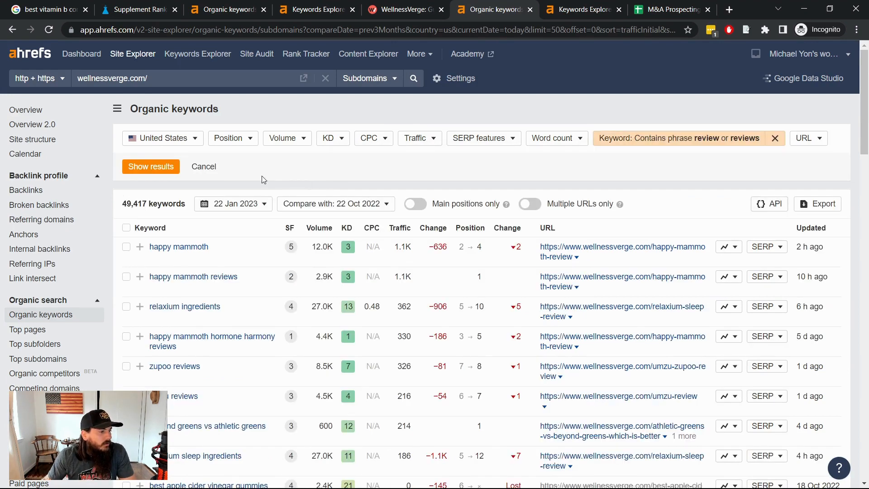
left_click(153, 167)
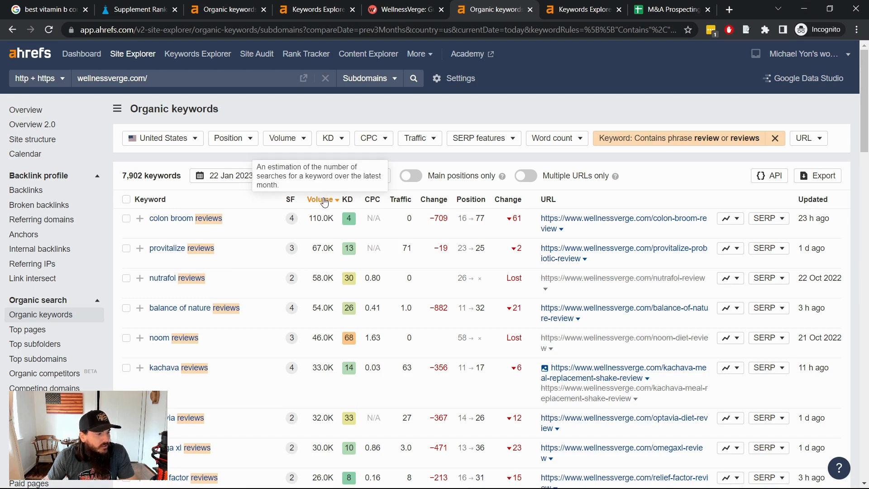
- Limit the review keywords to a keyword difficulty of up to 10
left_click(332, 138)
left_click(413, 160)
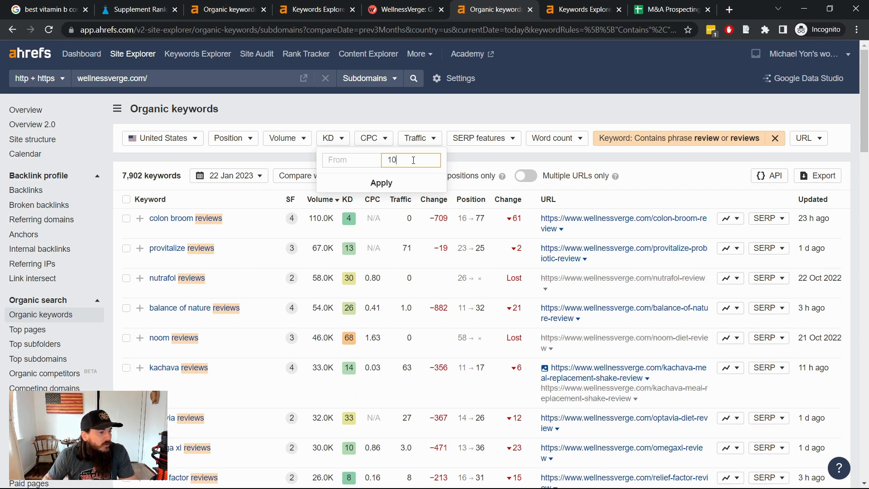
key("Return")
left_click(148, 184)
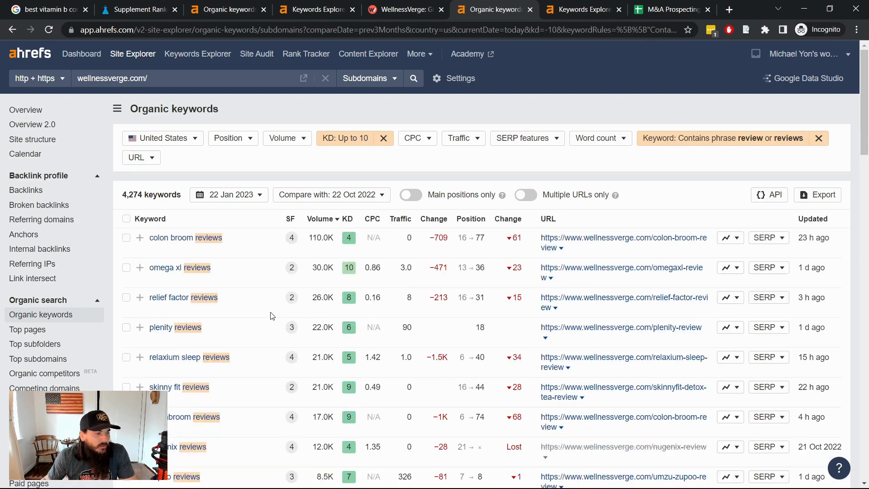
- Select all the listed low-difficulty review keywords and switch to their overview in Keywords Explorer
scroll(272, 316, "down", 20)
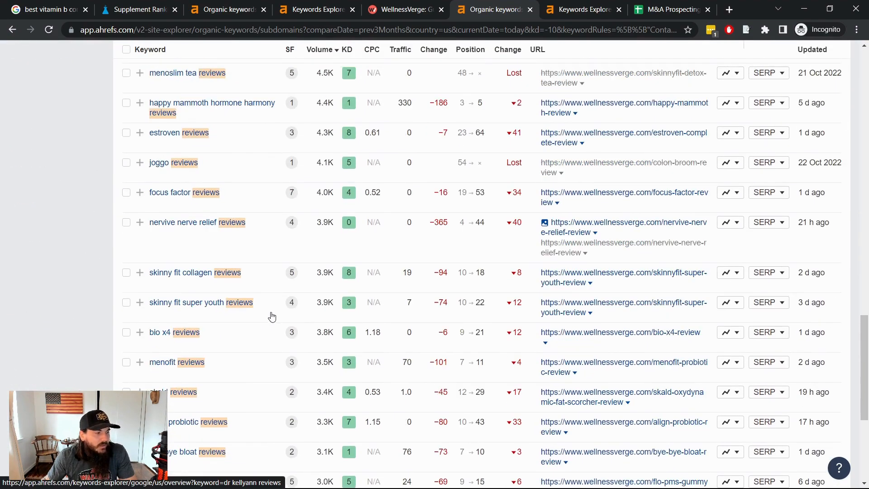
scroll(272, 316, "down", 6)
scroll(271, 315, "up", 20)
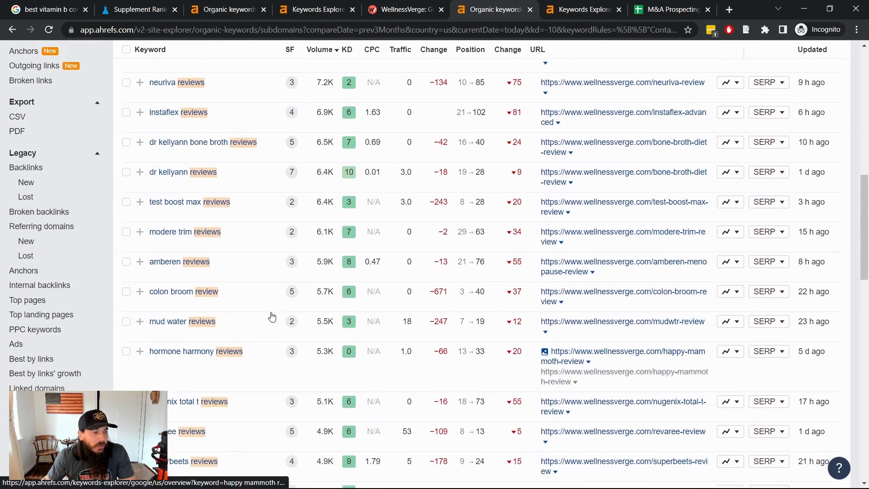
scroll(272, 316, "up", 4)
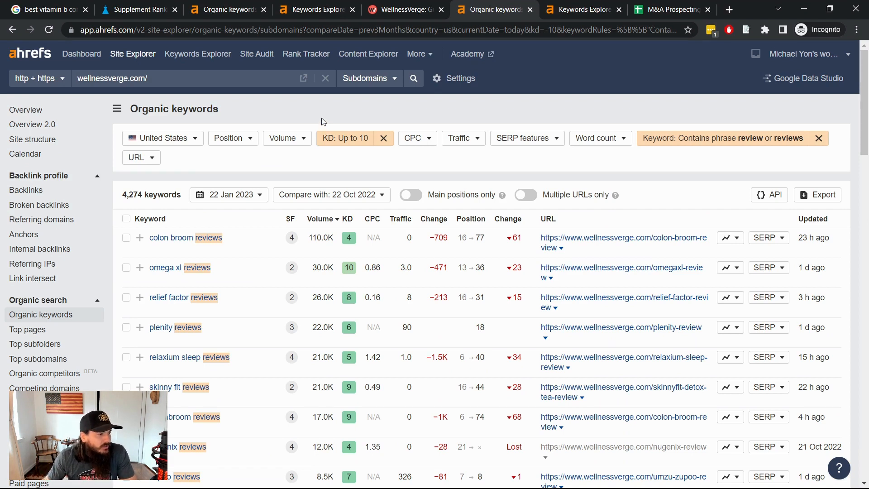
left_click(126, 219)
left_click(576, 10)
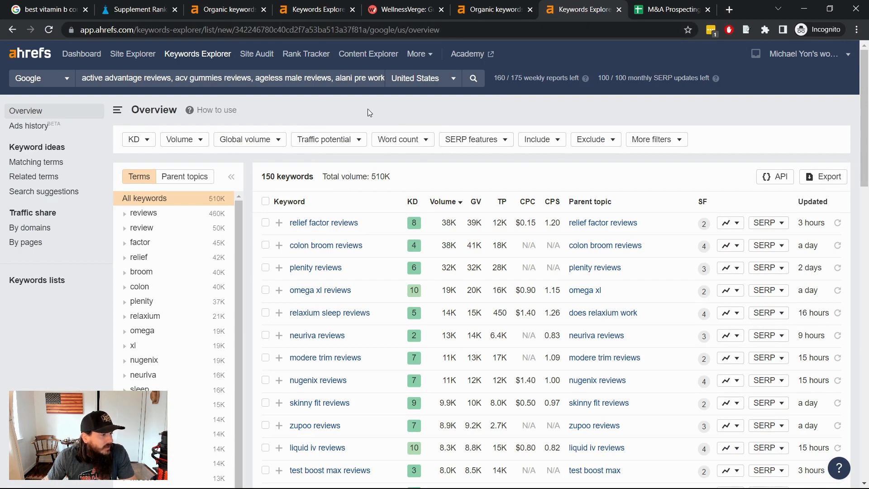
- Show the traffic share by domains for the review keywords and look through the ranking domains for supplement review sites
left_click(30, 227)
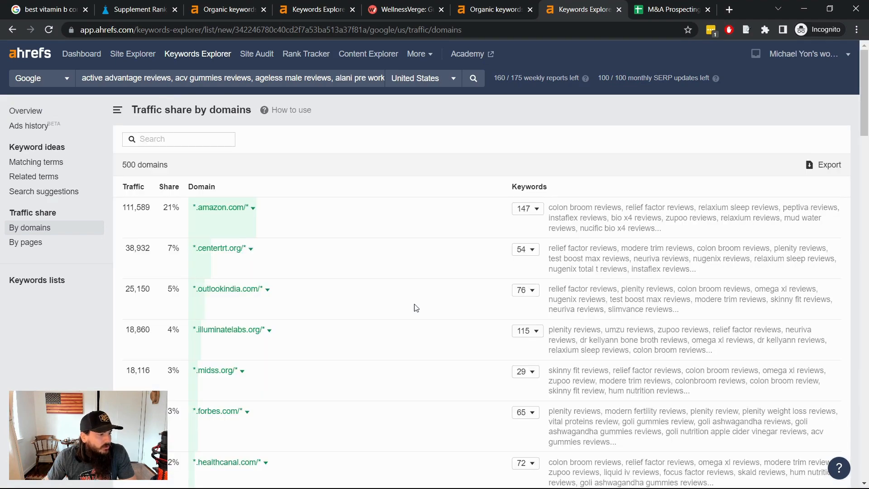
scroll(388, 298, "down", 3)
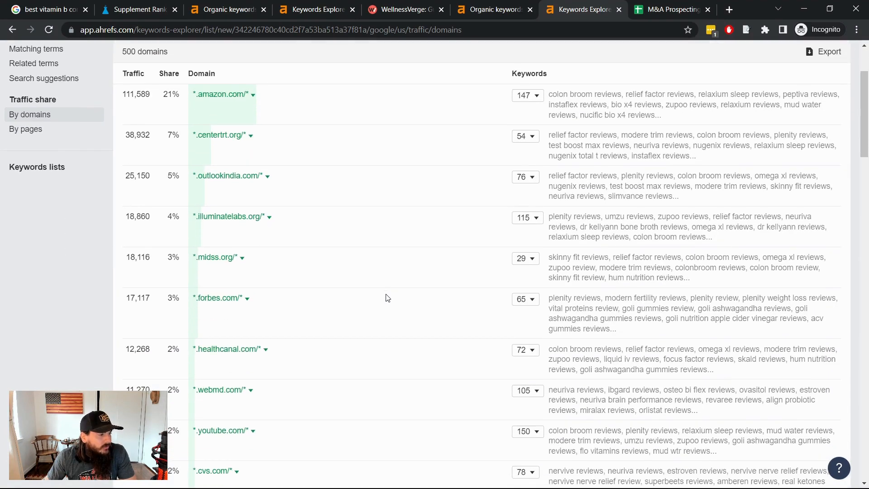
scroll(346, 304, "down", 4)
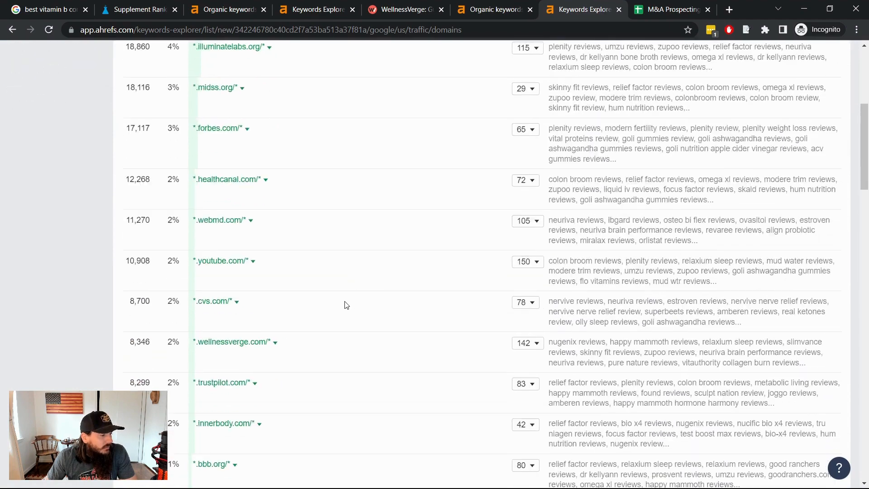
scroll(347, 305, "down", 6)
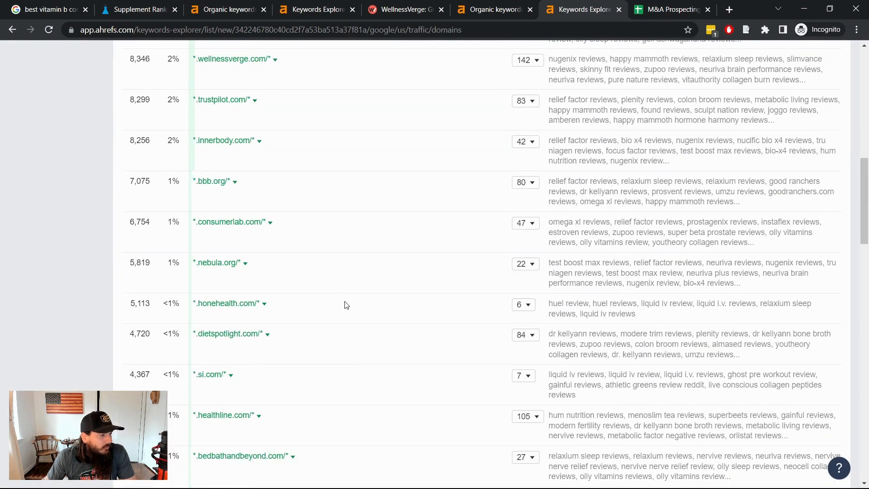
scroll(346, 304, "down", 5)
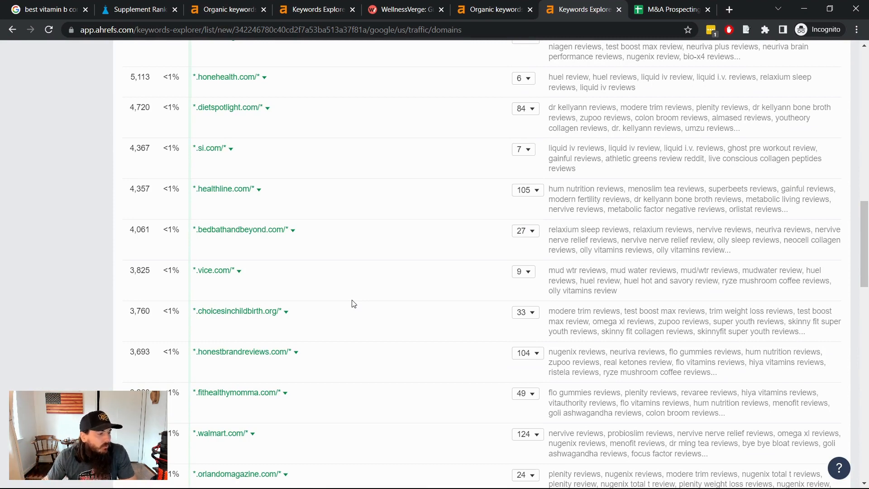
scroll(353, 303, "down", 5)
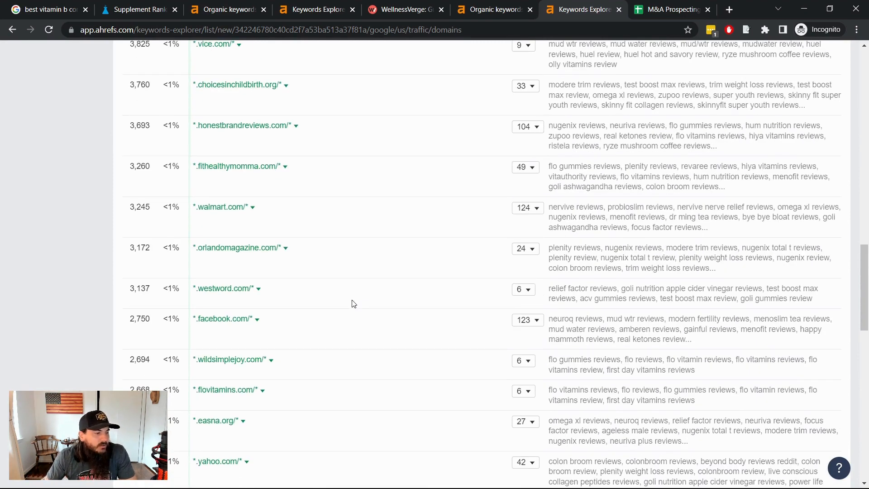
scroll(354, 303, "up", 20)
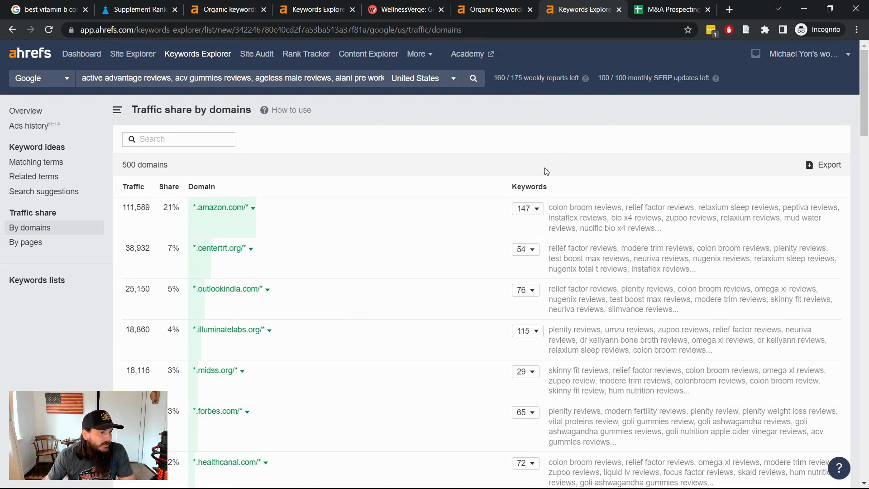
- Check the Ahrefs Data sheet of the M&A Prospecting Template in Google Sheets and return to the domain traffic share report
left_click(647, 12)
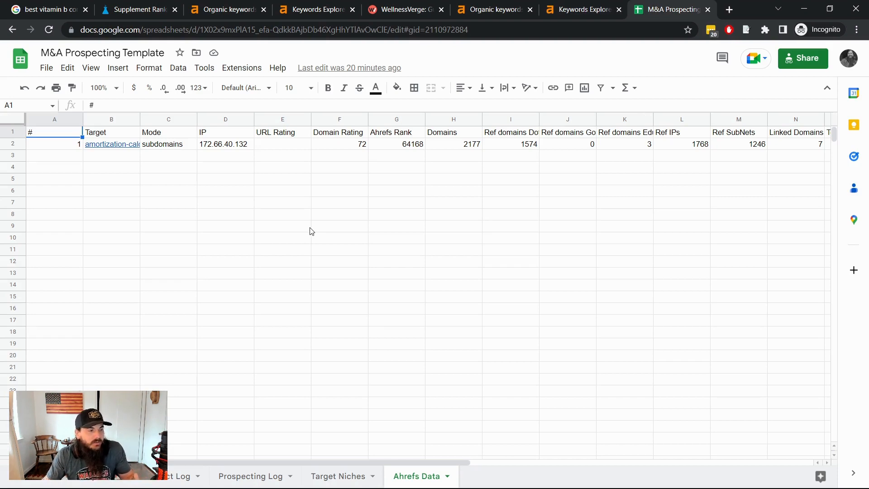
left_click(585, 10)
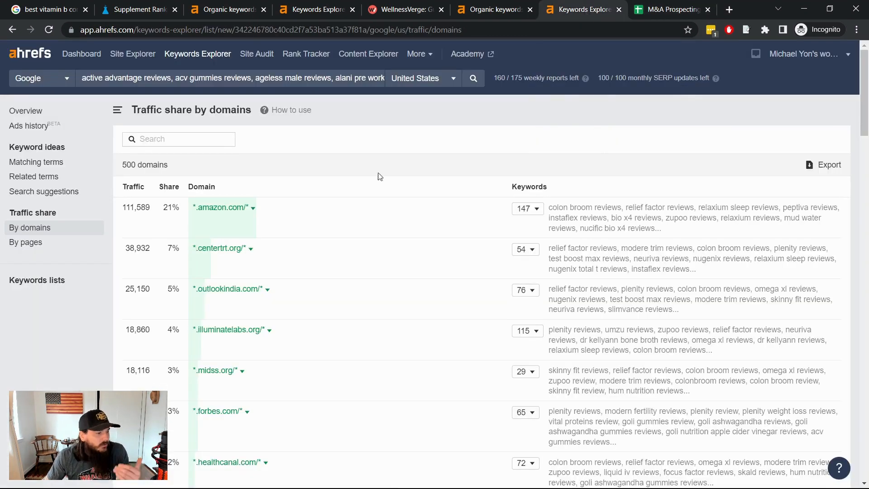